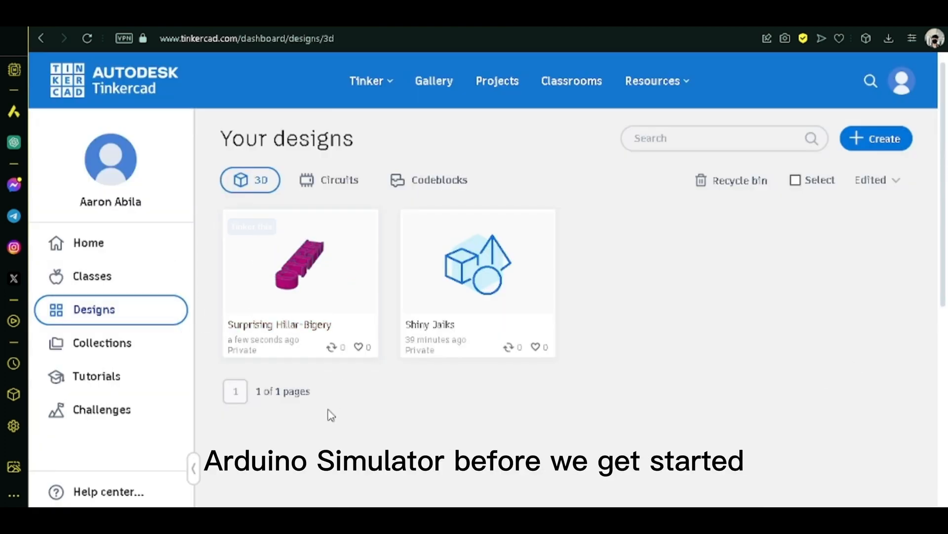
pyautogui.scroll(-2, 332, 362)
pyautogui.scroll(2, 360, 353)
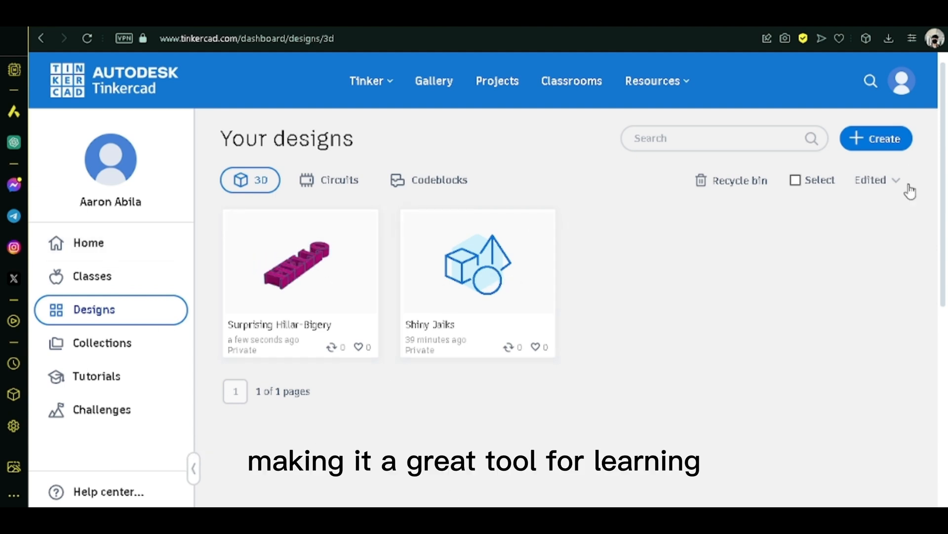
pyautogui.moveTo(306, 258)
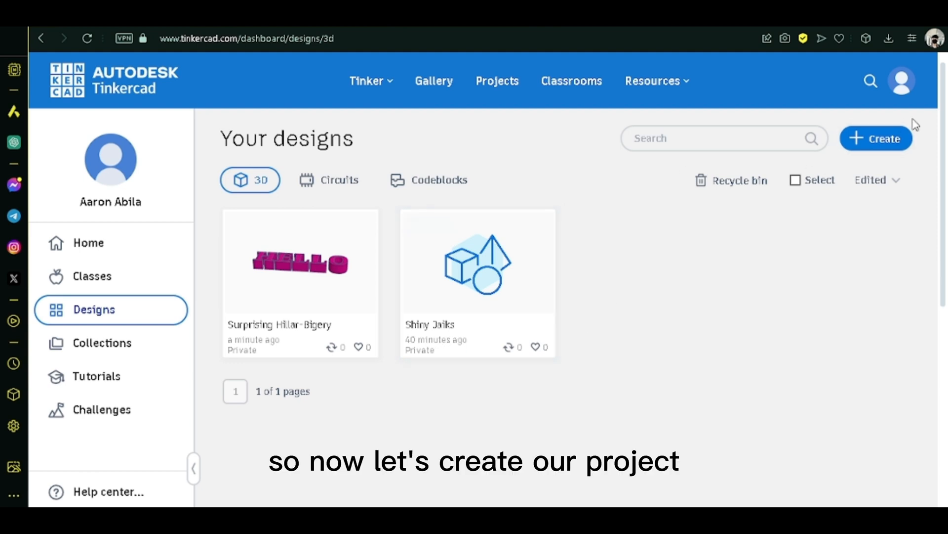
# - Create a new Circuits design and place the Breadboard starter from the Arduino starters on the workplane
pyautogui.click(877, 145)
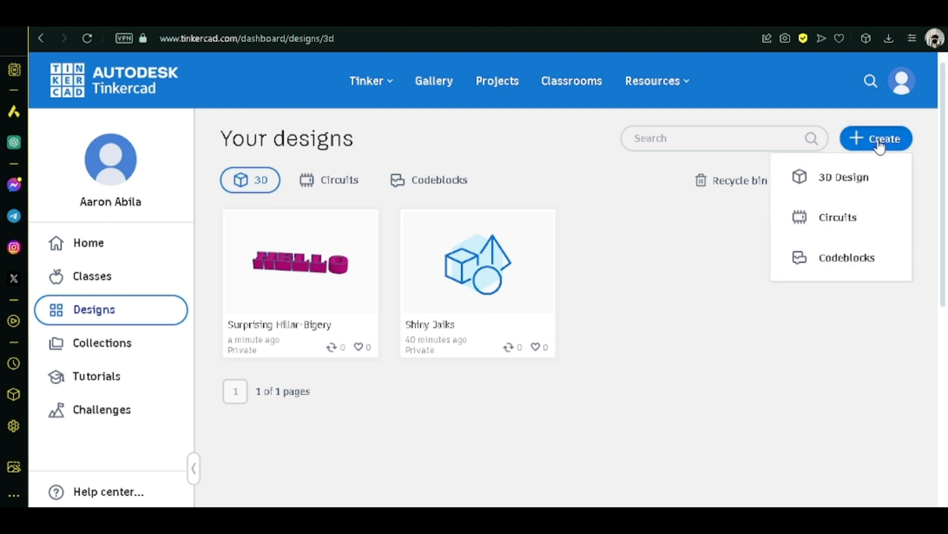
pyautogui.click(843, 226)
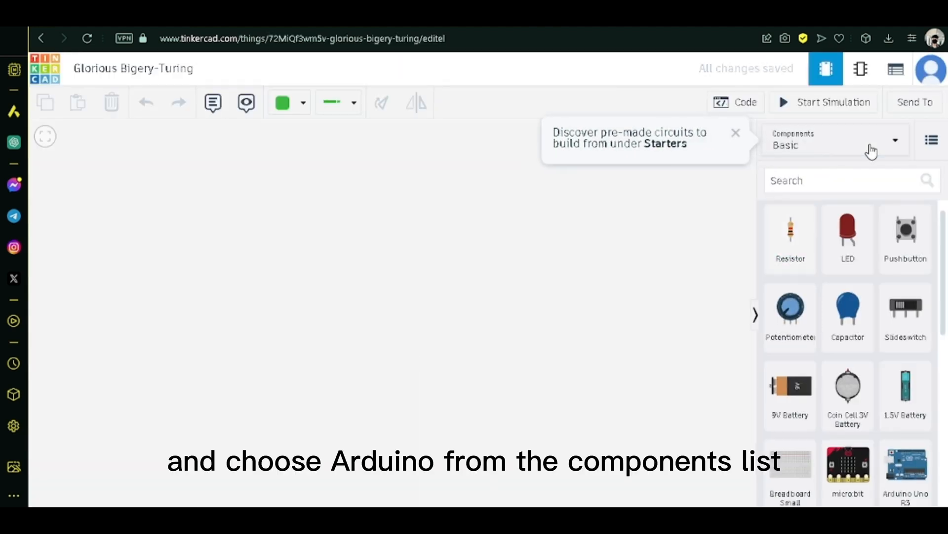
pyautogui.click(847, 147)
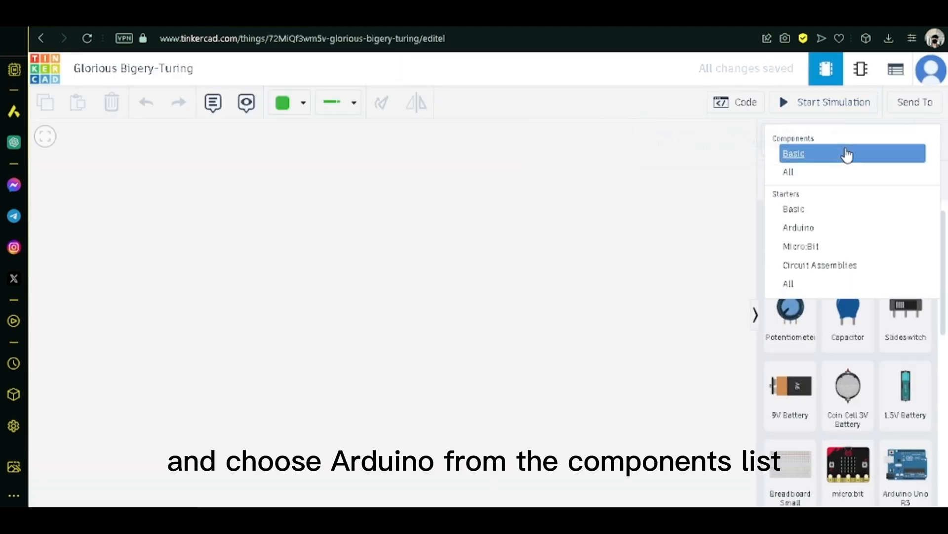
pyautogui.click(809, 233)
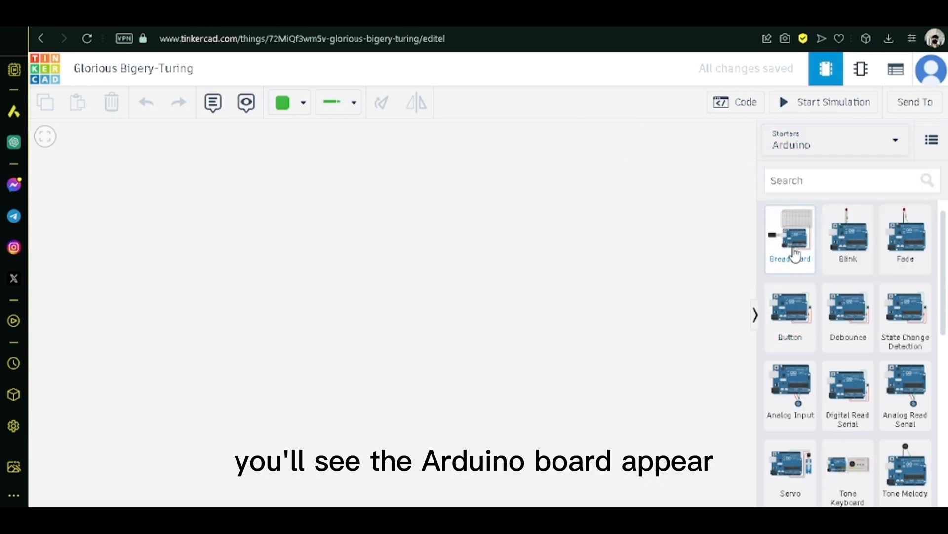
pyautogui.moveTo(794, 254); pyautogui.dragTo(421, 298)
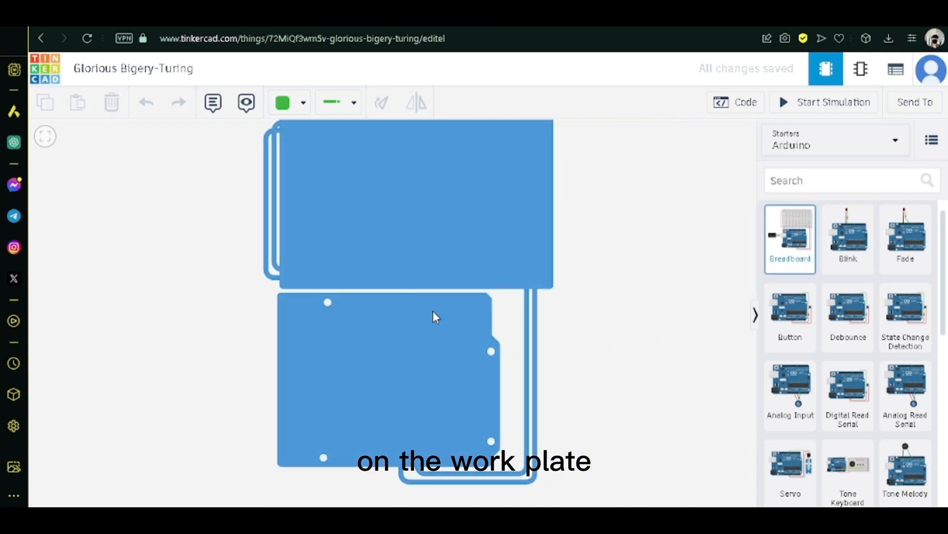
pyautogui.scroll(-1, 586, 314)
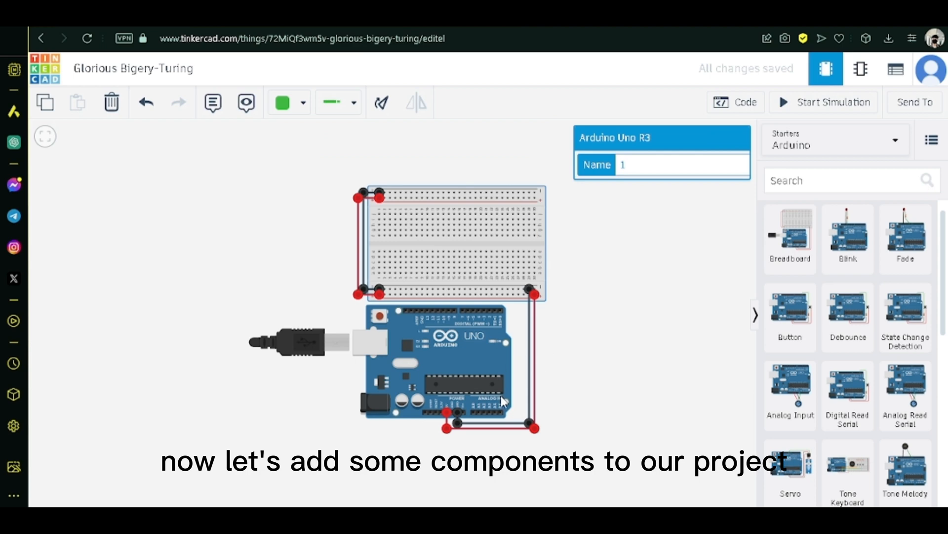
# - Switch the component library from the Arduino starters to the Basic components
pyautogui.scroll(-8, 848, 319)
pyautogui.scroll(8, 849, 322)
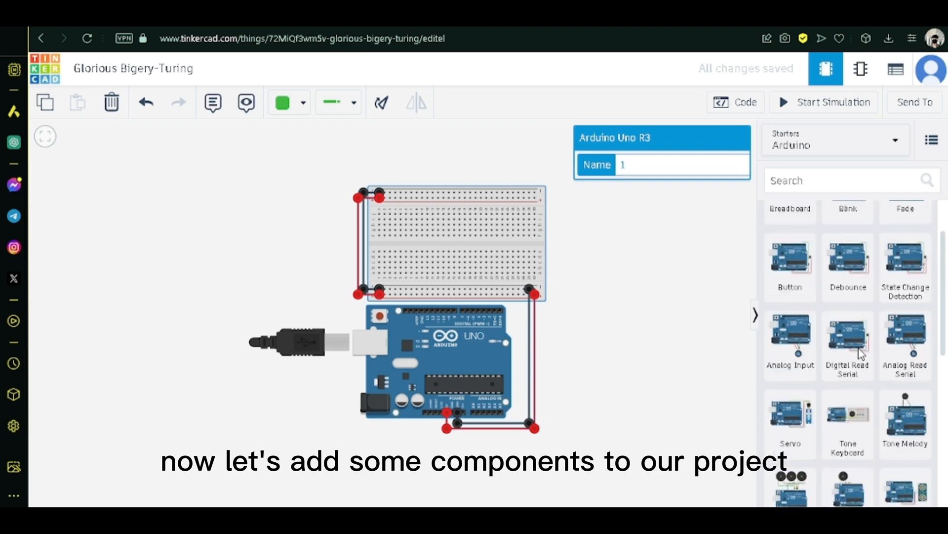
pyautogui.click(843, 145)
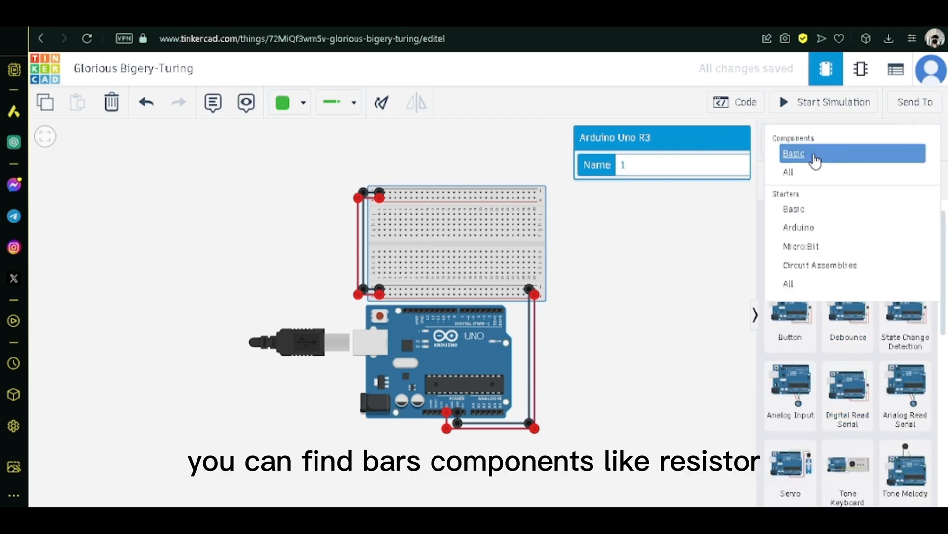
pyautogui.click(815, 161)
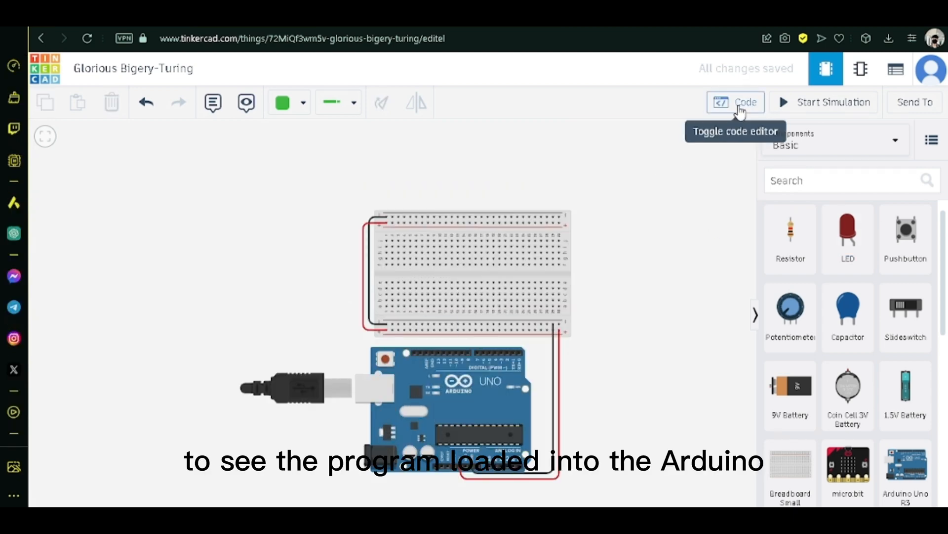
# - Open the Arduino's code and change the edit mode from Blocks to Text, accepting the loss of the blocks
pyautogui.click(741, 112)
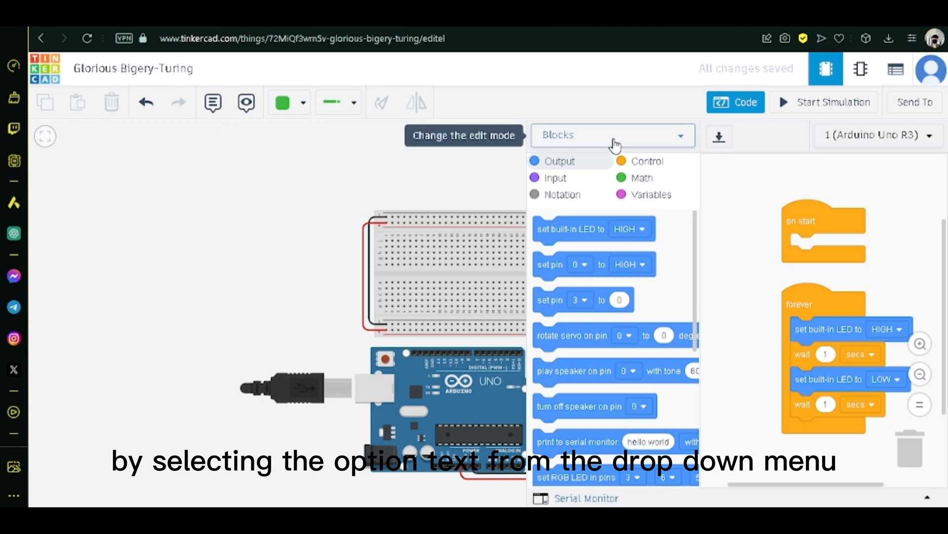
pyautogui.click(615, 144)
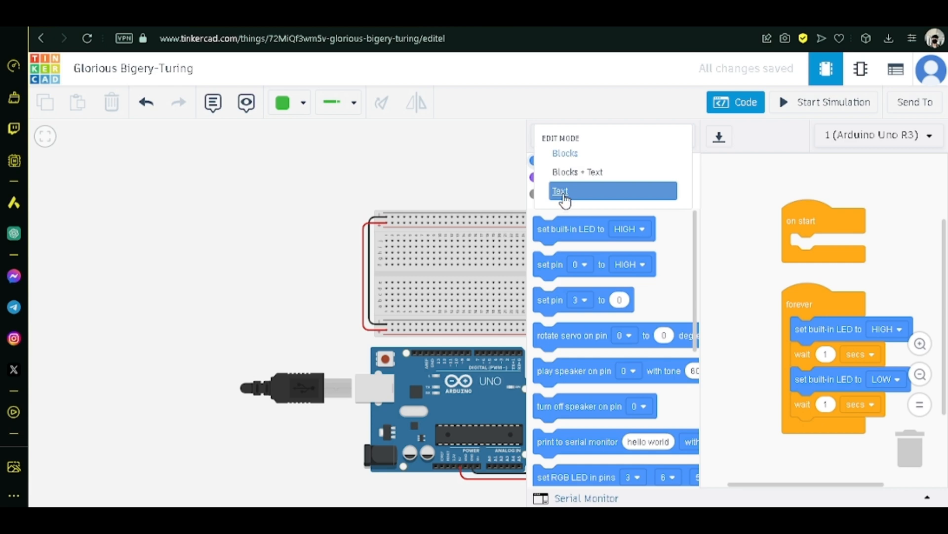
pyautogui.click(564, 199)
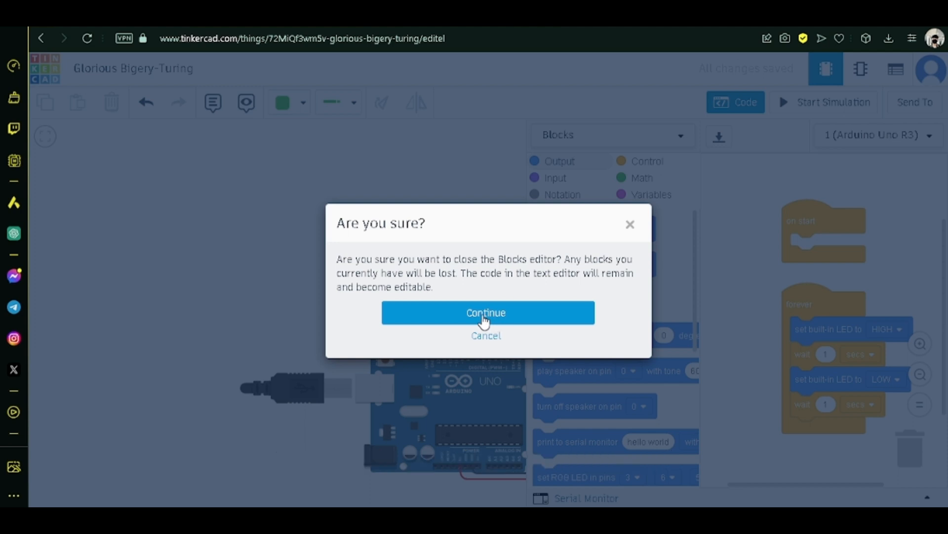
pyautogui.click(509, 323)
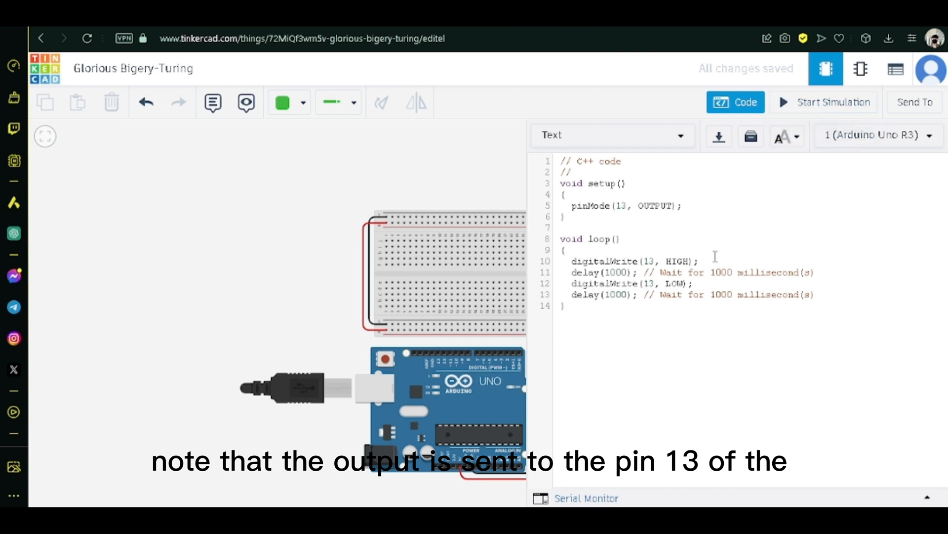
pyautogui.doubleClick(617, 273)
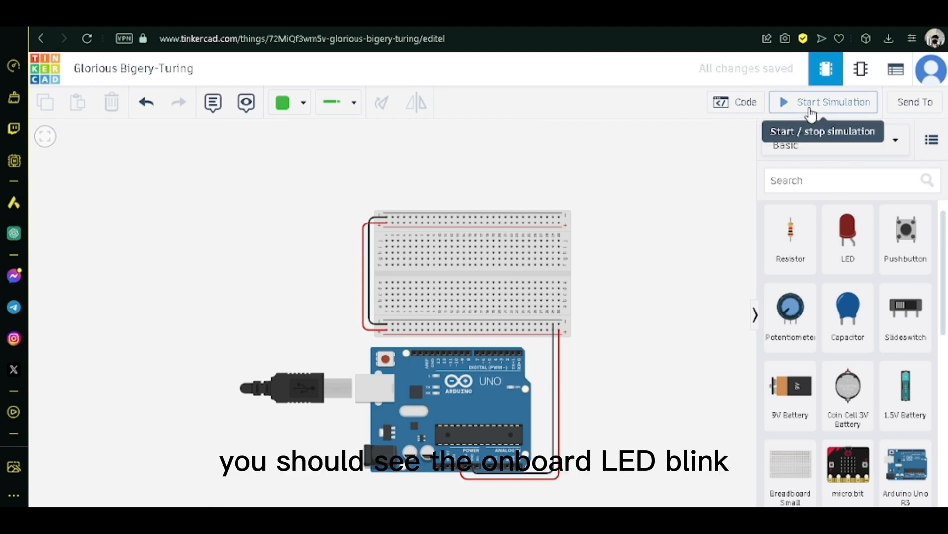
# - Run the simulation and examine the onboard L LED on the Arduino Uno close up
pyautogui.click(814, 112)
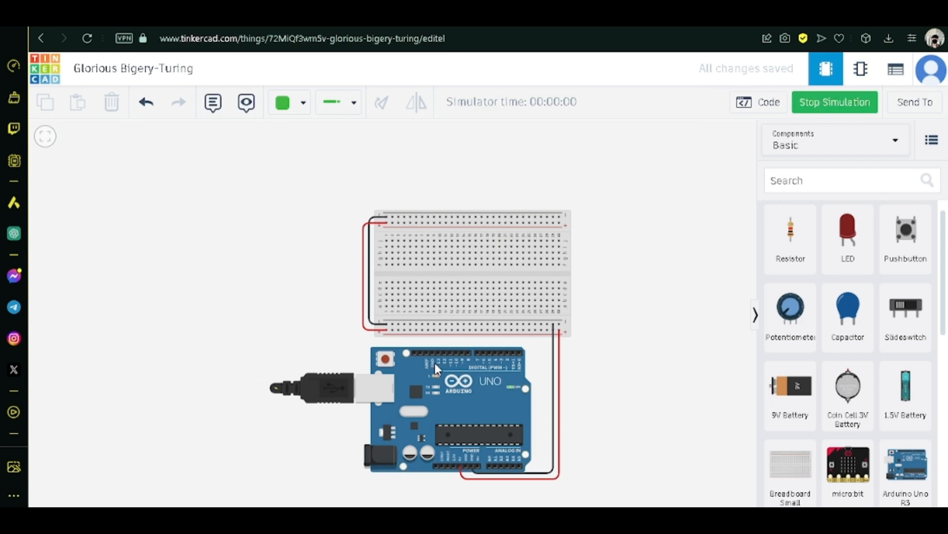
pyautogui.scroll(5, 435, 375)
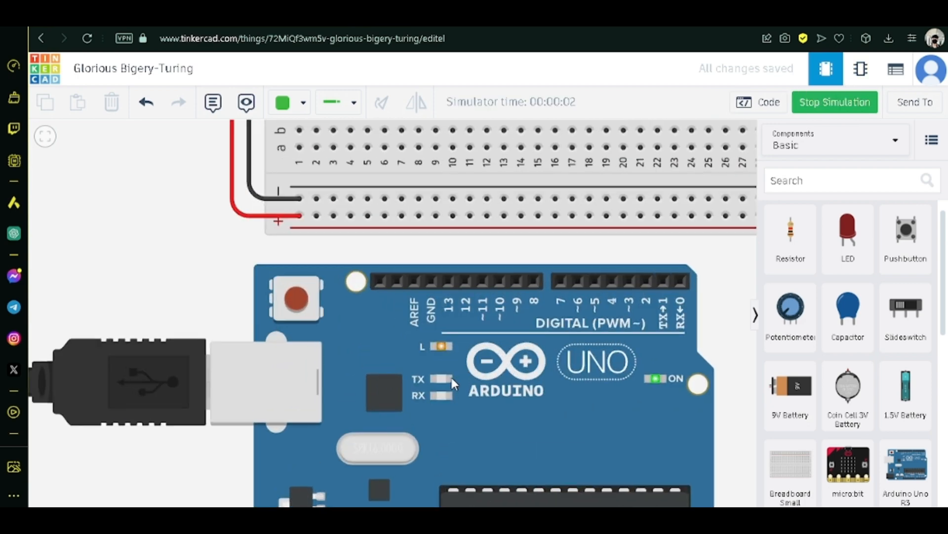
pyautogui.scroll(3, 450, 375)
pyautogui.scroll(-2, 439, 336)
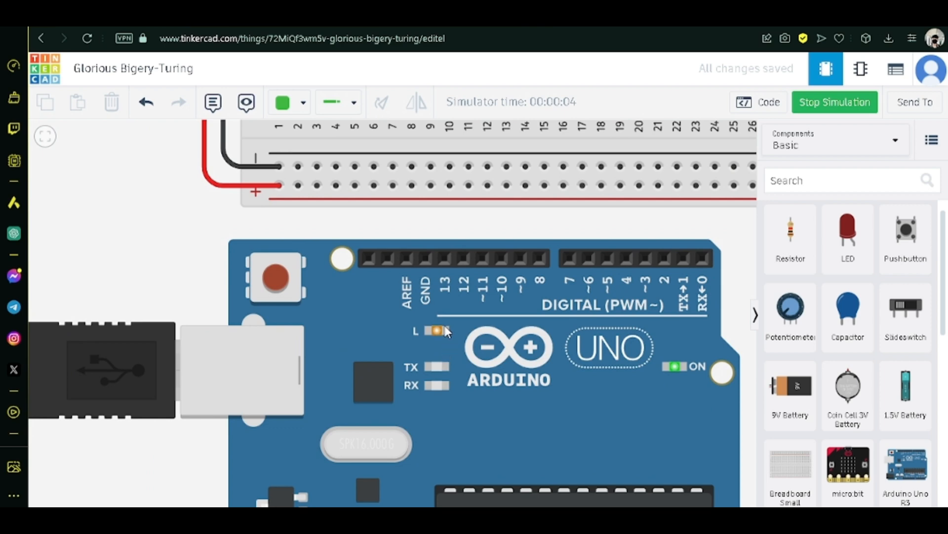
pyautogui.scroll(2, 451, 366)
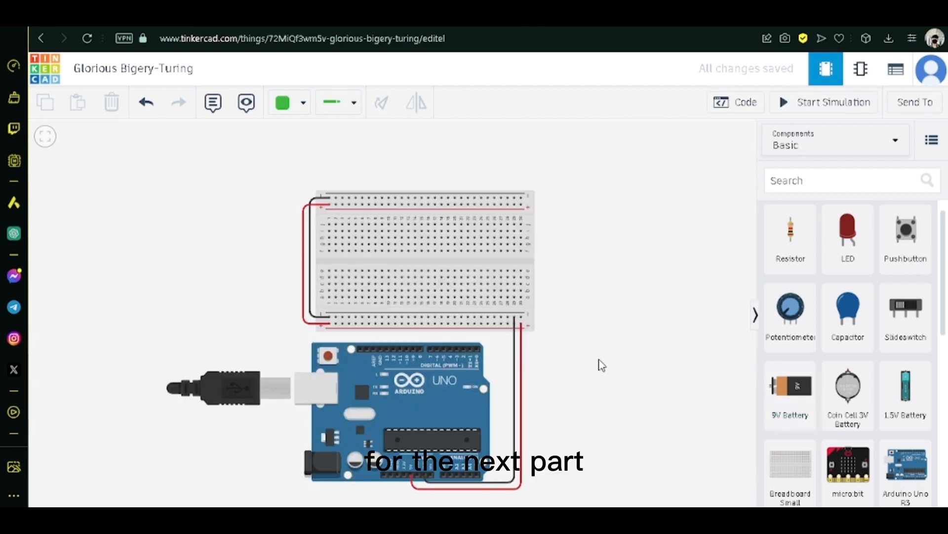
# - Place a resistor on the breadboard between the upper negative rail and column 5
pyautogui.moveTo(600, 364); pyautogui.dragTo(611, 343)
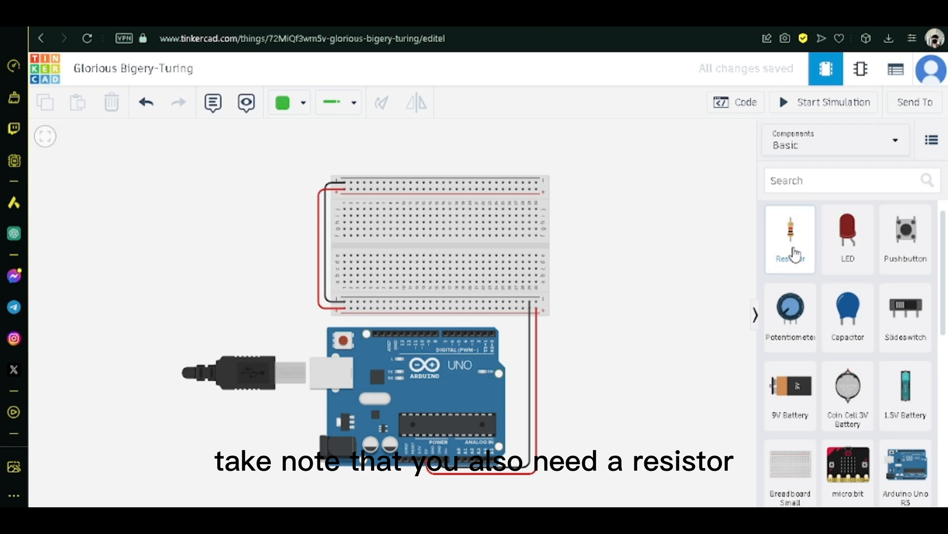
pyautogui.scroll(2, 746, 269)
pyautogui.moveTo(794, 229); pyautogui.dragTo(296, 181)
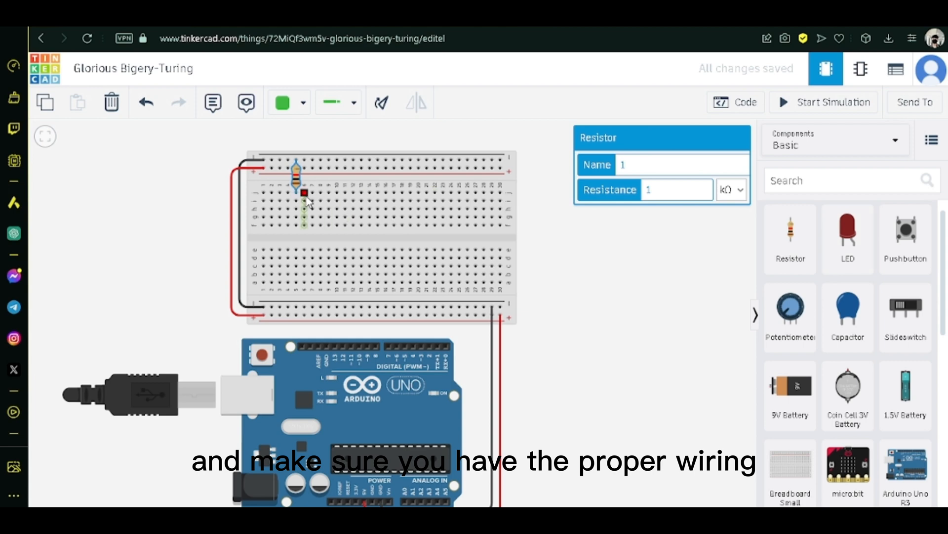
# - Place a red LED on the breadboard with its legs in columns 5 and 6, just below the resistor
pyautogui.click(847, 244)
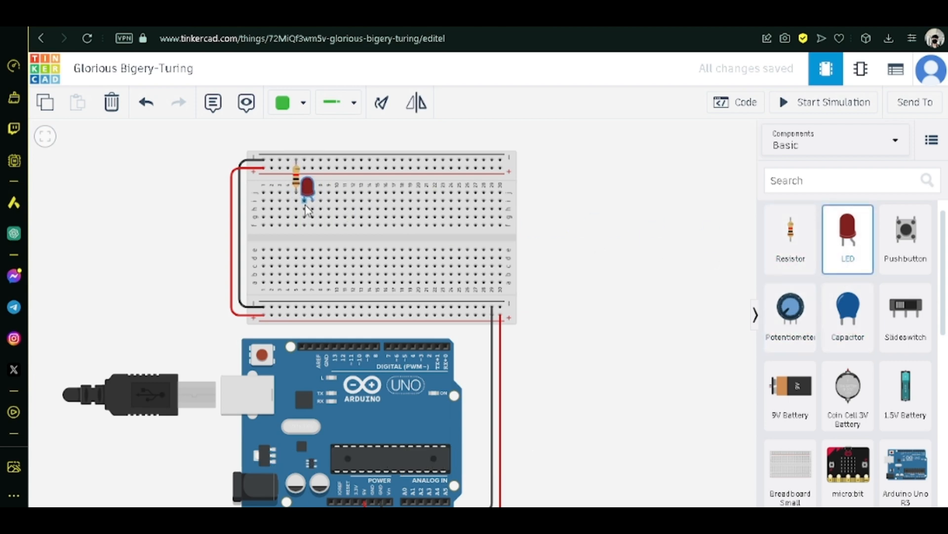
pyautogui.click(298, 187)
pyautogui.click(684, 304)
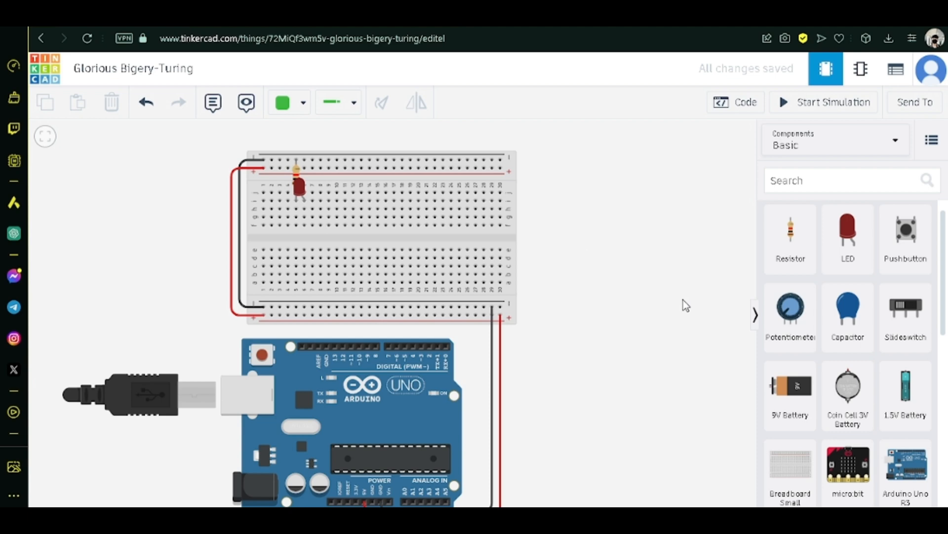
# - Wire the LED's leg in breadboard column 6 to digital pin 13 of the Arduino with a green wire bent once
pyautogui.click(301, 195)
pyautogui.click(339, 201)
pyautogui.moveTo(349, 241); pyautogui.dragTo(345, 242)
pyautogui.click(682, 344)
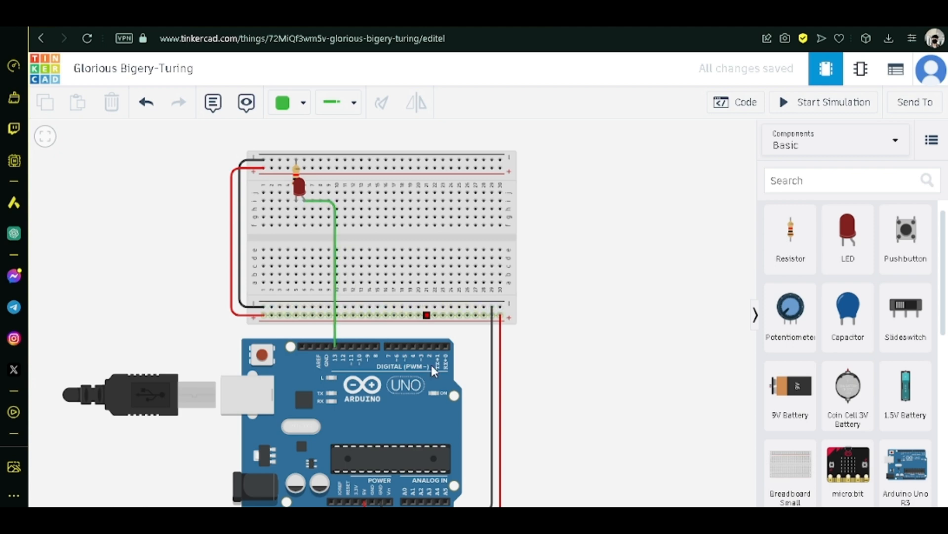
# - Simulate the finished circuit, examine the external LED and its wiring to pin 13, and stop the simulation
pyautogui.click(805, 106)
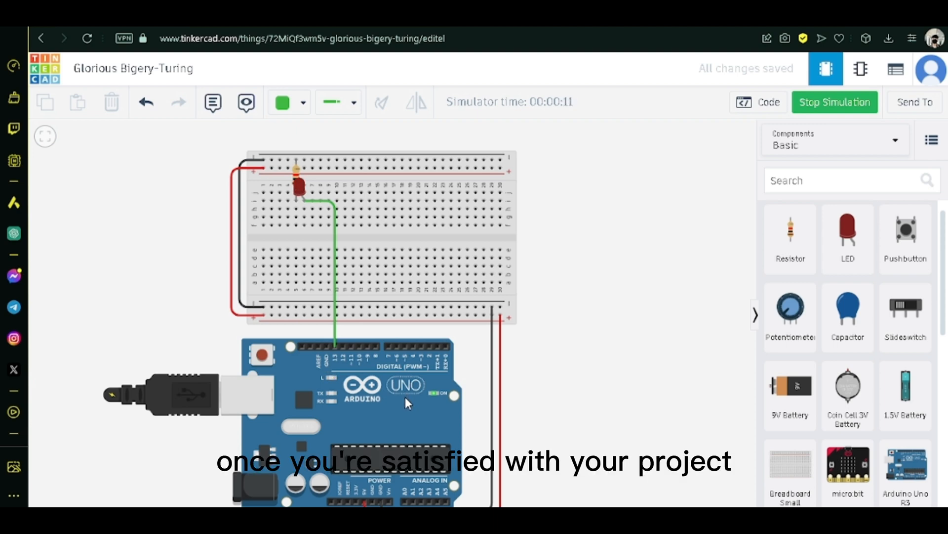
pyautogui.scroll(2, 397, 330)
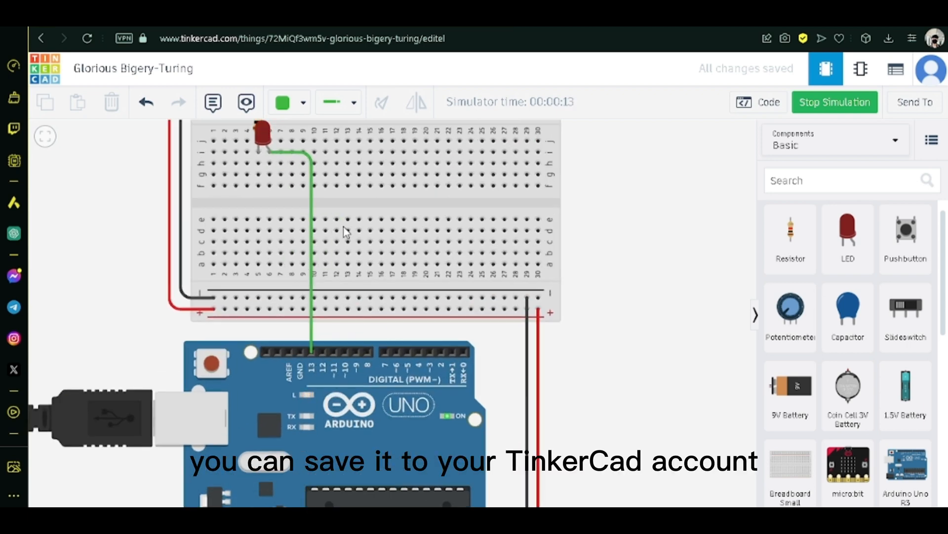
pyautogui.scroll(2, 371, 186)
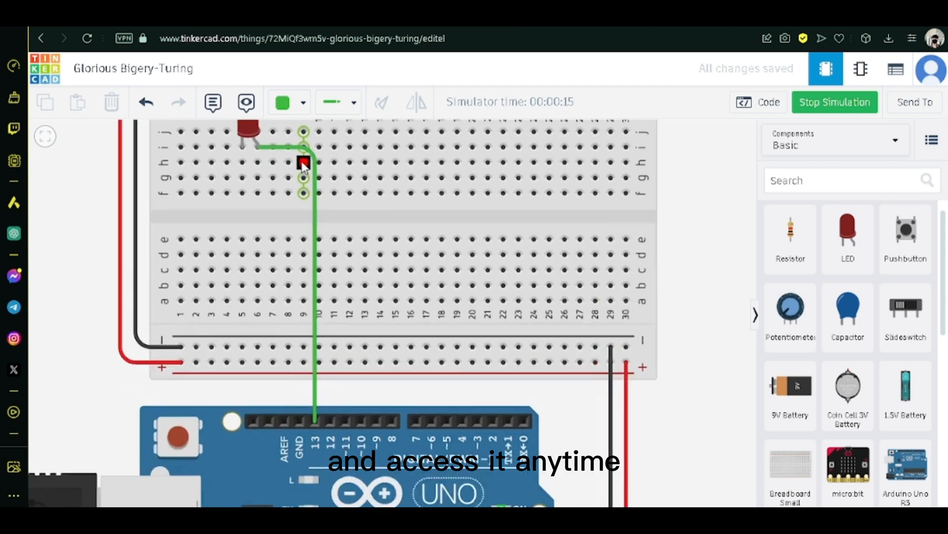
pyautogui.scroll(-2, 346, 161)
pyautogui.scroll(-3, 444, 184)
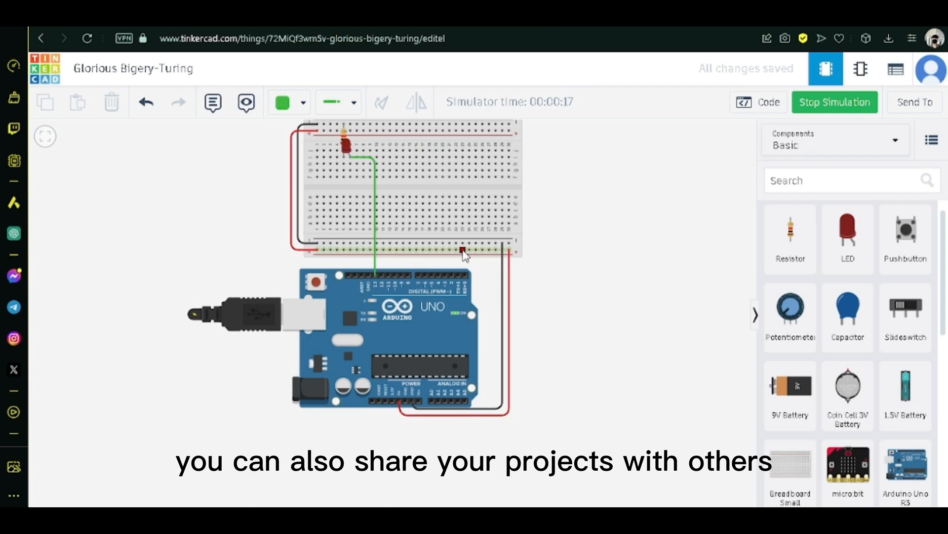
pyautogui.scroll(5, 352, 133)
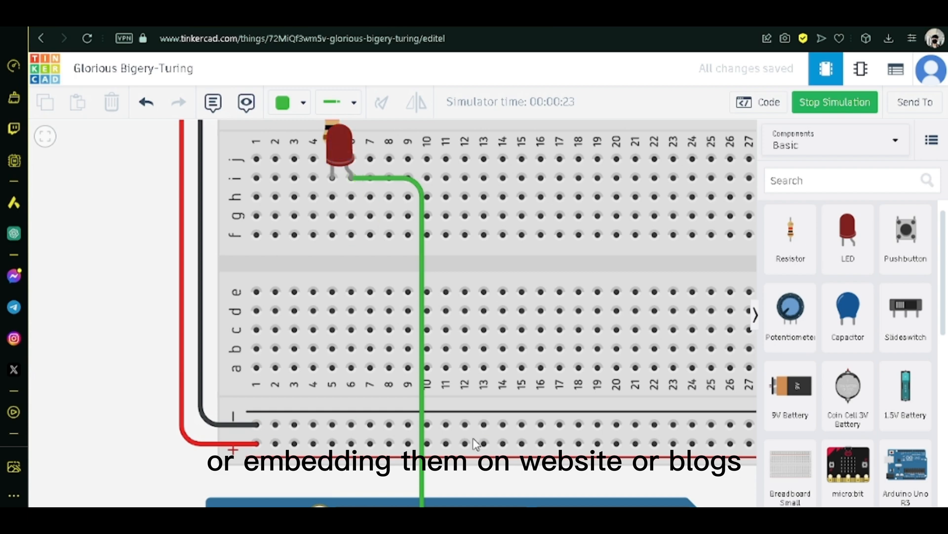
pyautogui.scroll(-5, 641, 332)
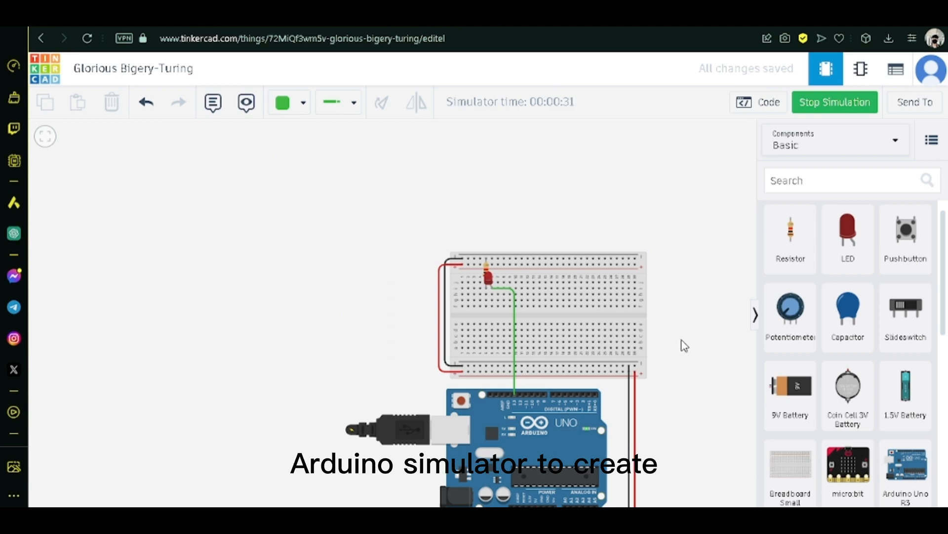
pyautogui.scroll(2, 687, 352)
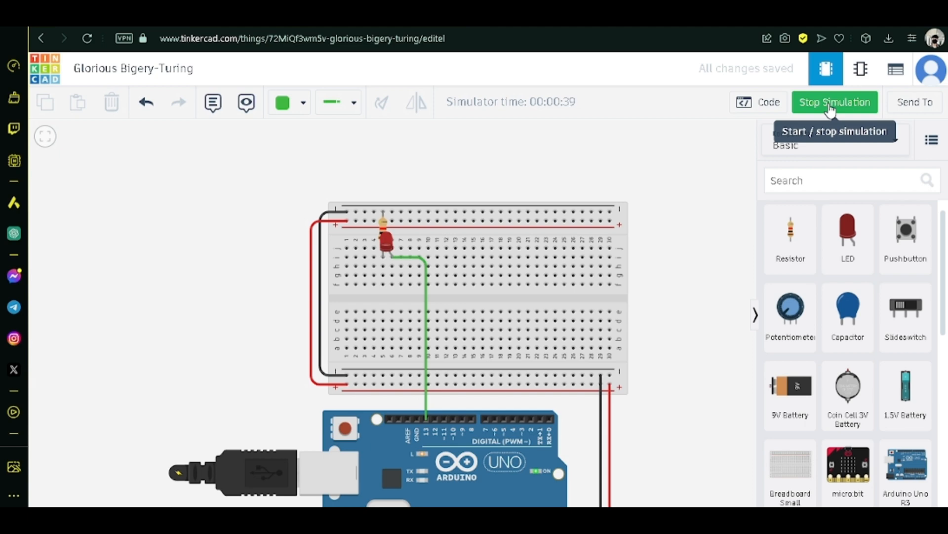
pyautogui.click(831, 104)
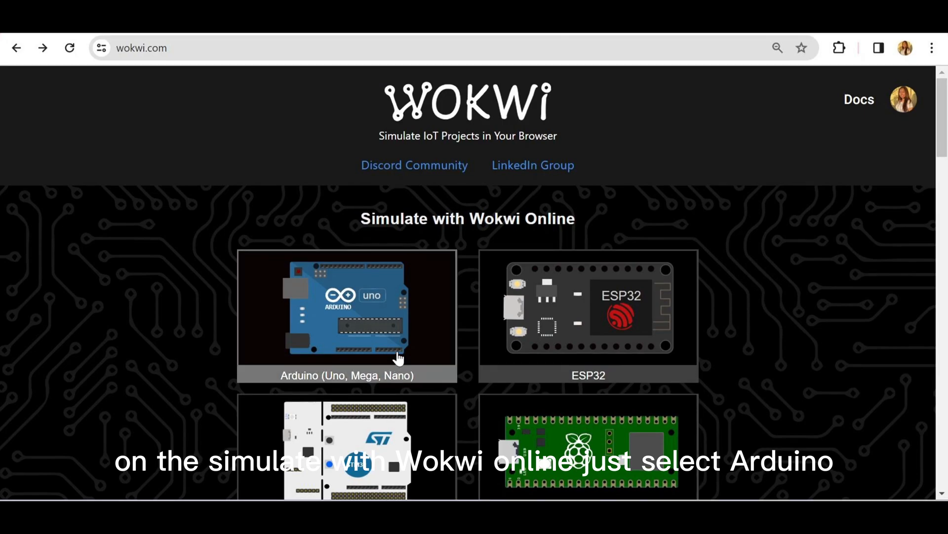
# - Switch to Wokwi and start a new Arduino Uno project from scratch
pyautogui.click(401, 321)
pyautogui.scroll(-10, 705, 294)
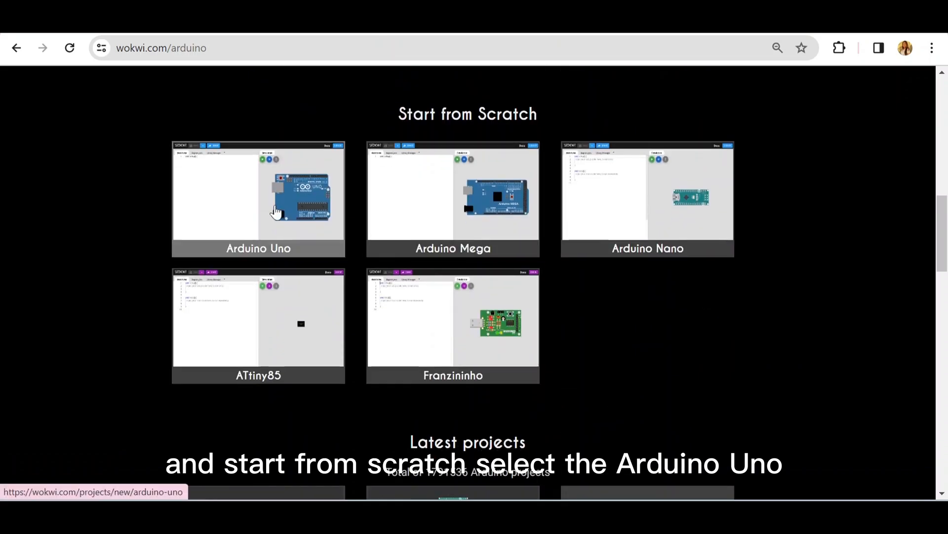
pyautogui.click(276, 211)
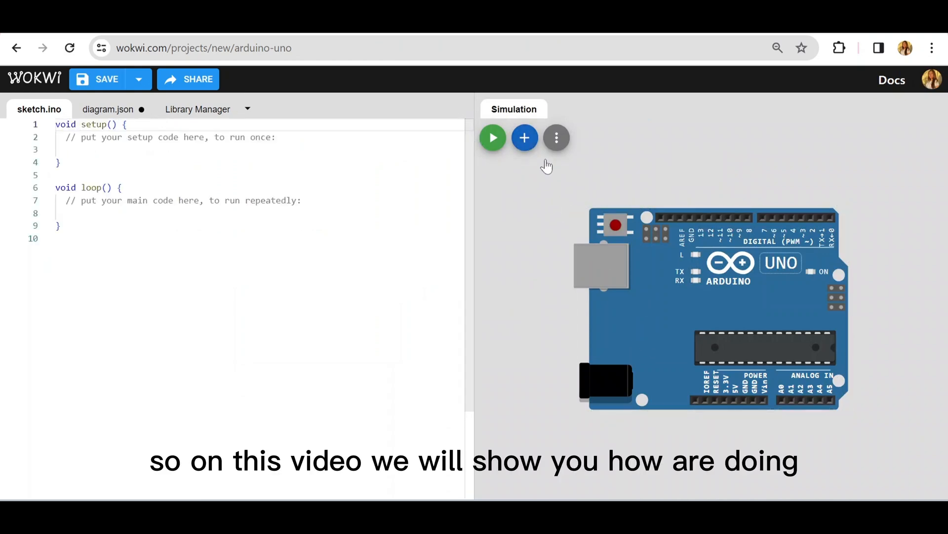
# - Move the Arduino Uno lower on the simulation canvas to leave free space above the board
pyautogui.moveTo(687, 232); pyautogui.dragTo(691, 301)
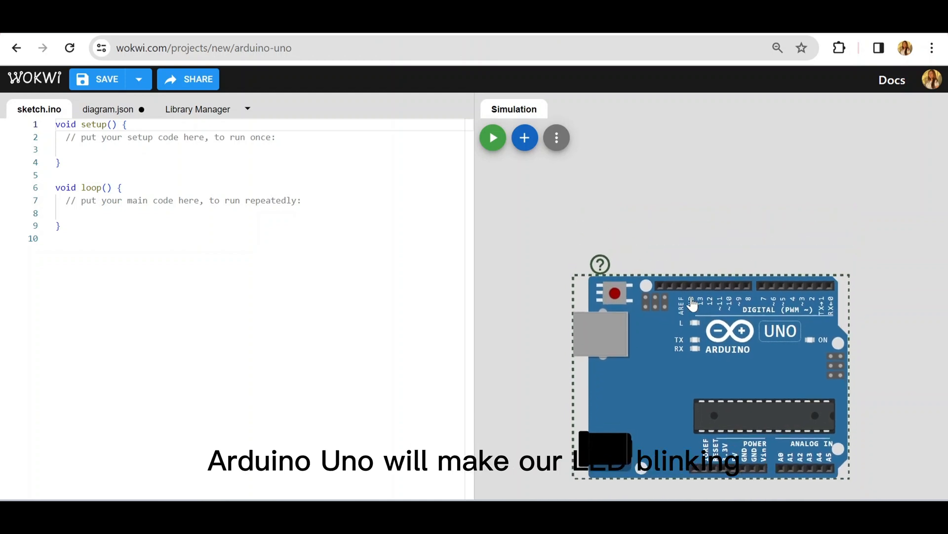
pyautogui.scroll(-2, 754, 327)
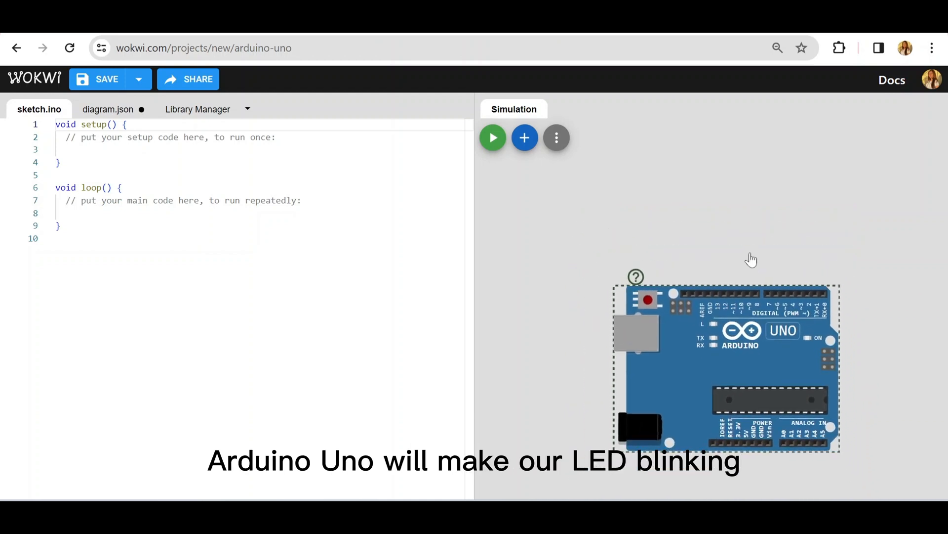
pyautogui.scroll(1, 738, 323)
pyautogui.click(816, 216)
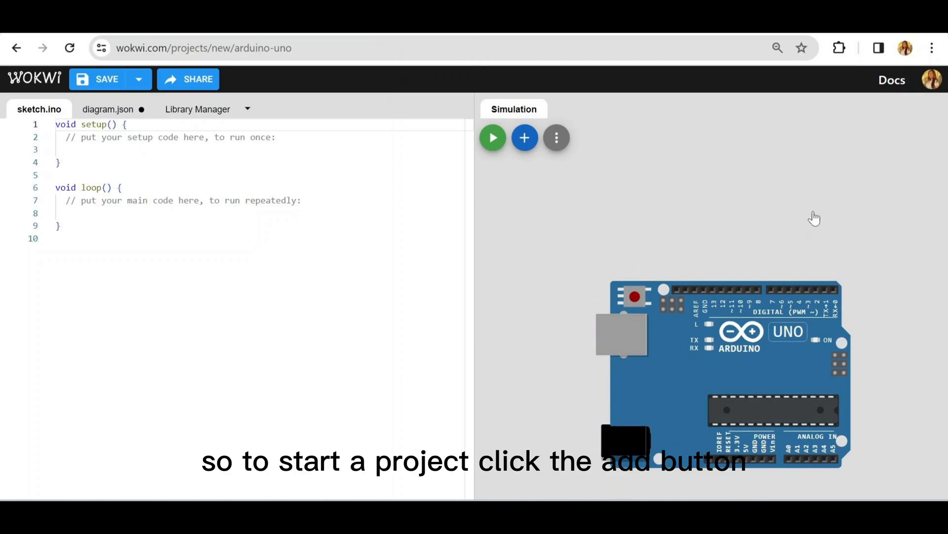
# - Add an LED to the circuit and place it well above the Arduino's digital pin header
pyautogui.click(524, 138)
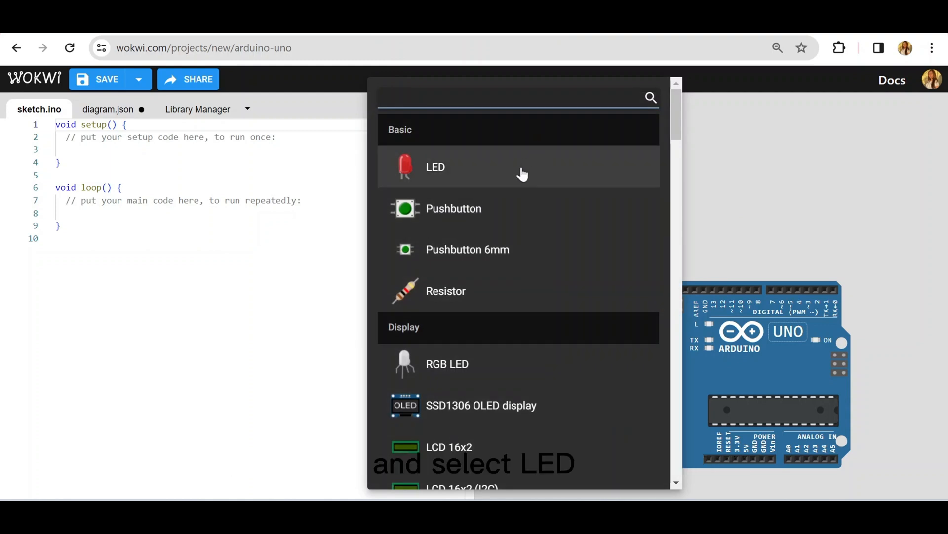
pyautogui.click(521, 173)
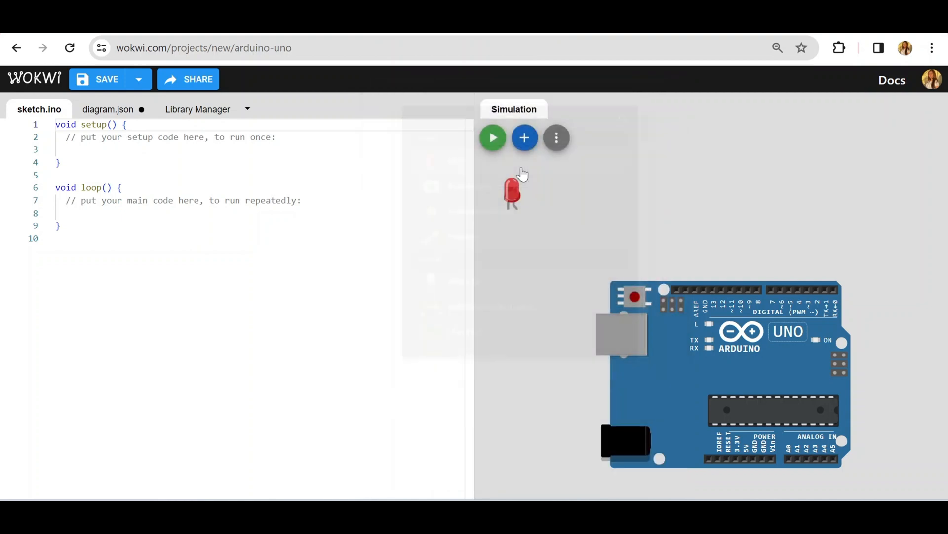
pyautogui.click(516, 192)
pyautogui.moveTo(516, 192); pyautogui.dragTo(716, 196)
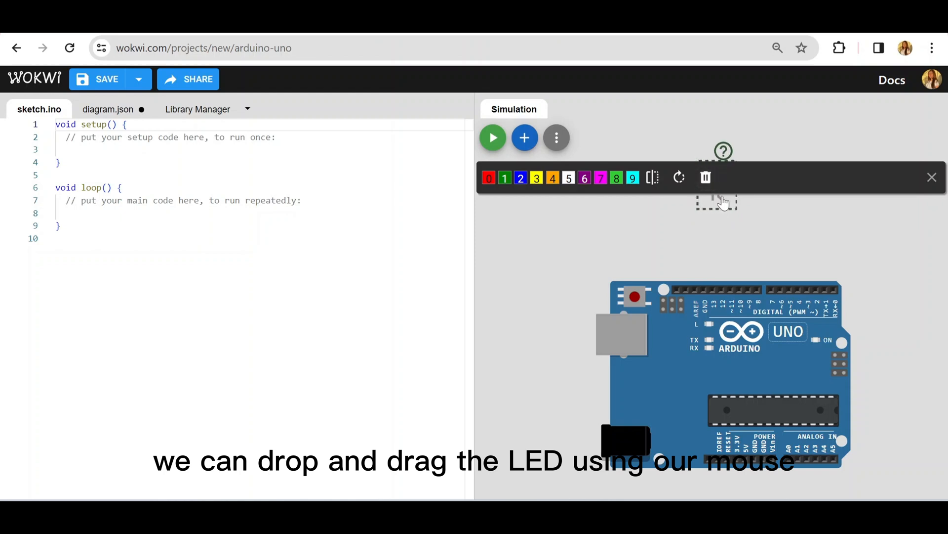
pyautogui.click(770, 223)
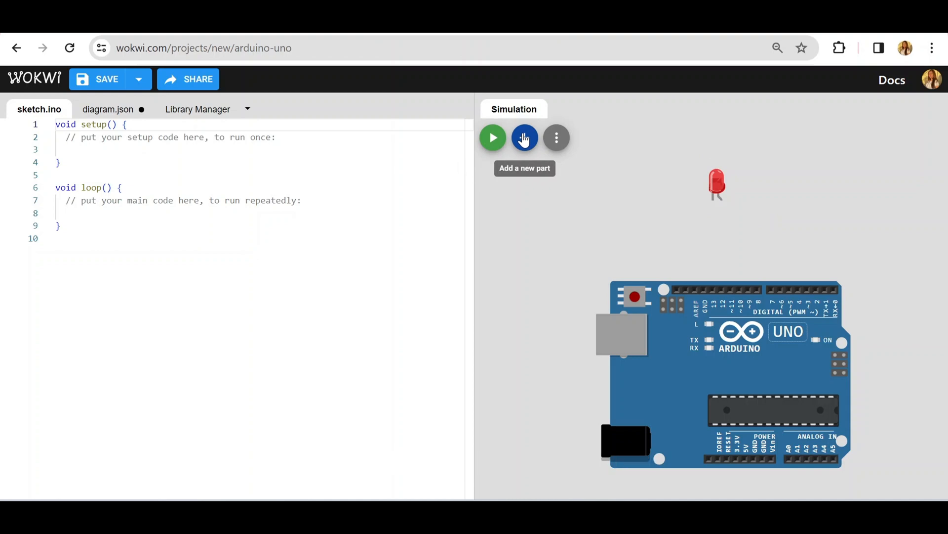
# - Add a resistor, rotate it upright and place it between the LED and the board, directly above digital pin 8
pyautogui.click(524, 140)
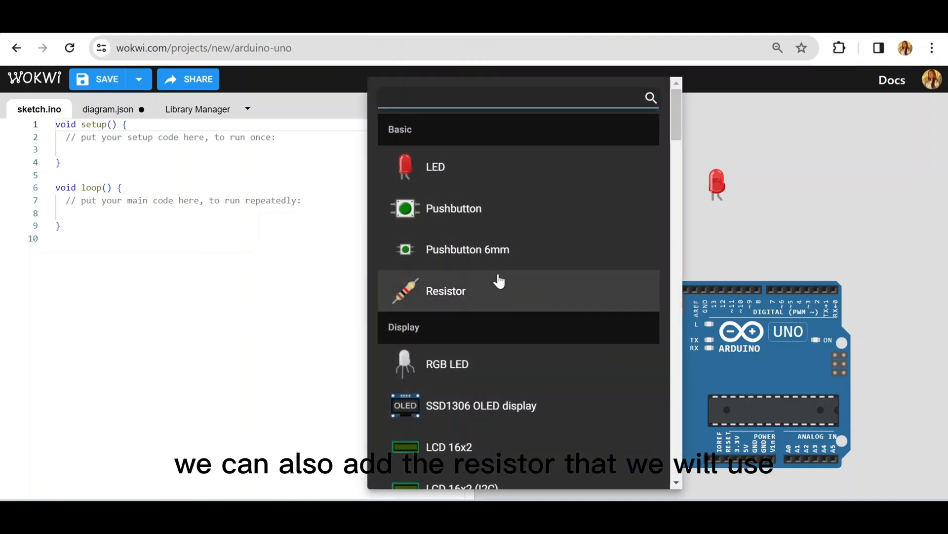
pyautogui.click(499, 294)
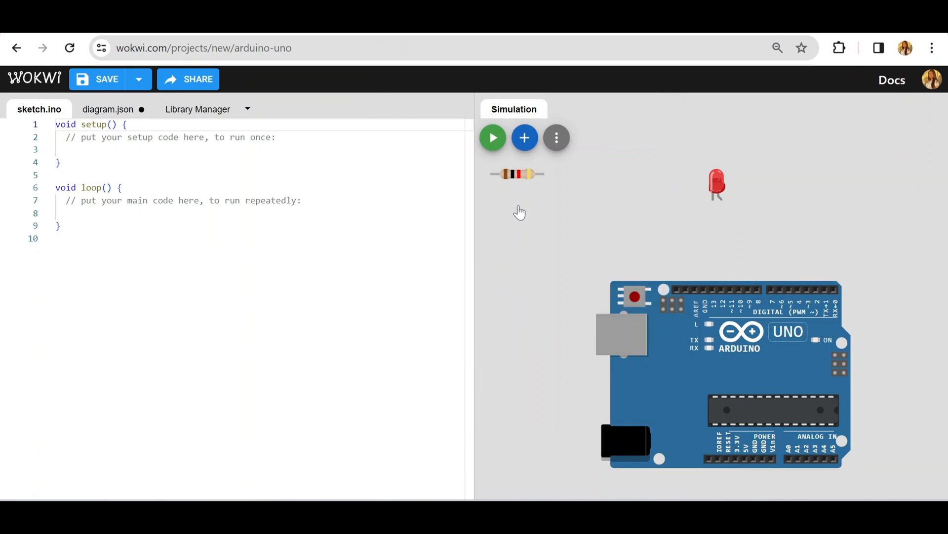
pyautogui.moveTo(518, 174); pyautogui.dragTo(688, 247)
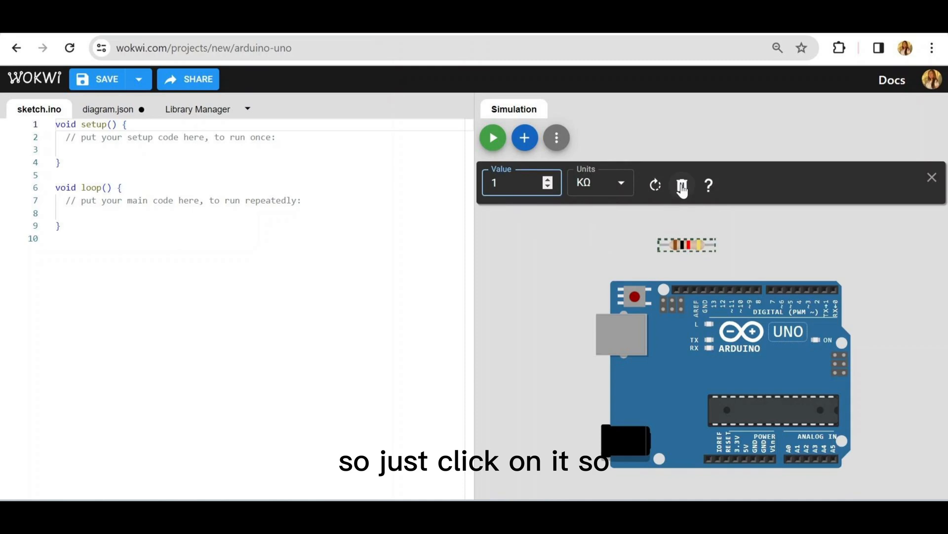
pyautogui.click(655, 186)
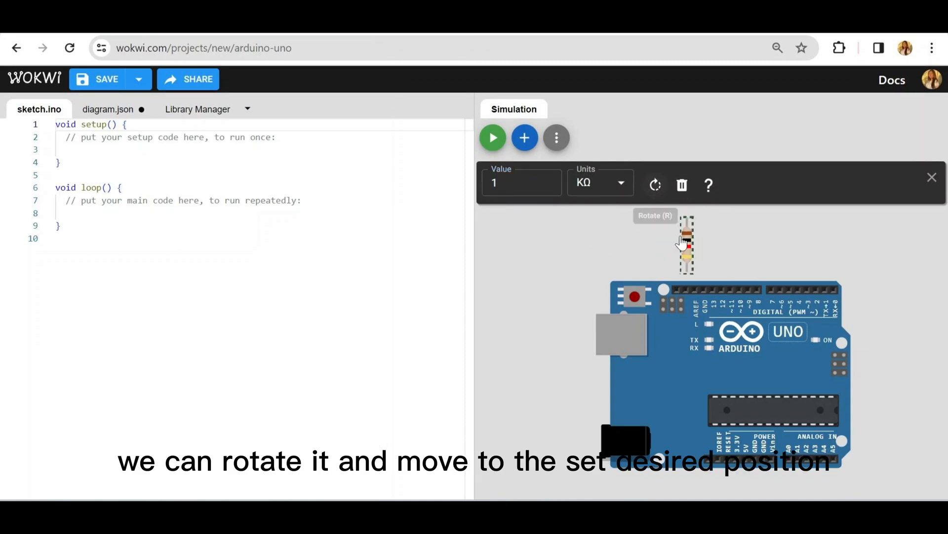
pyautogui.moveTo(688, 246); pyautogui.dragTo(755, 243)
pyautogui.click(821, 238)
pyautogui.click(808, 258)
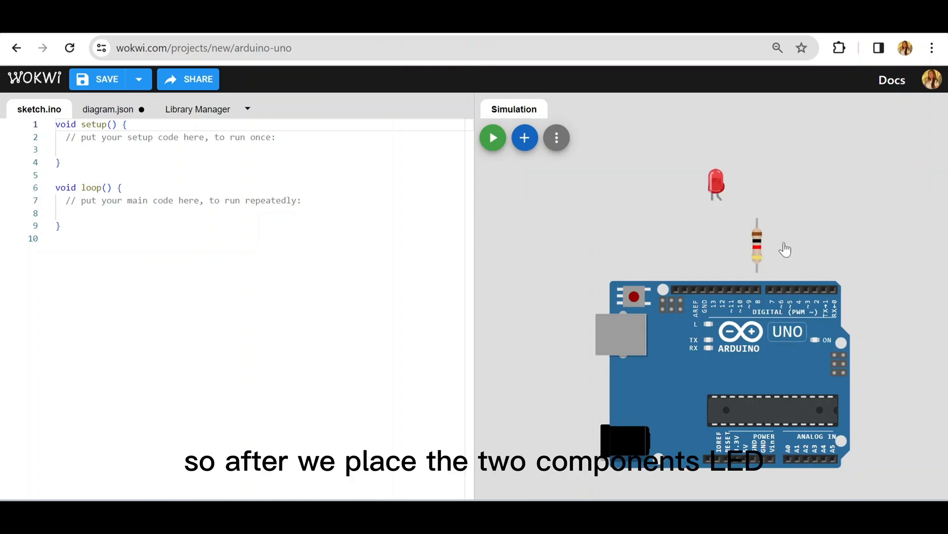
# - Set the value attribute of resistor r1 to 560 in diagram.json
pyautogui.click(759, 244)
pyautogui.click(799, 252)
pyautogui.click(110, 111)
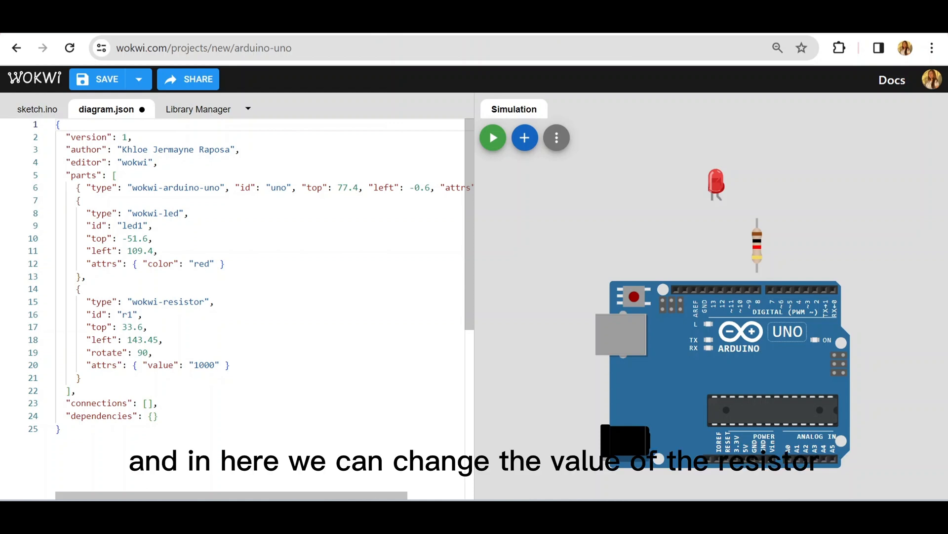
pyautogui.moveTo(194, 365); pyautogui.dragTo(215, 365)
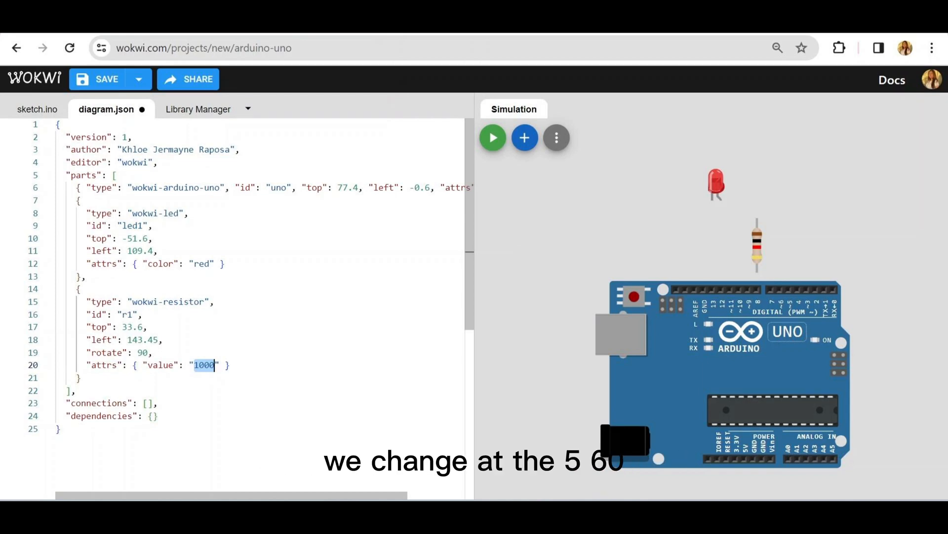
pyautogui.write('560')
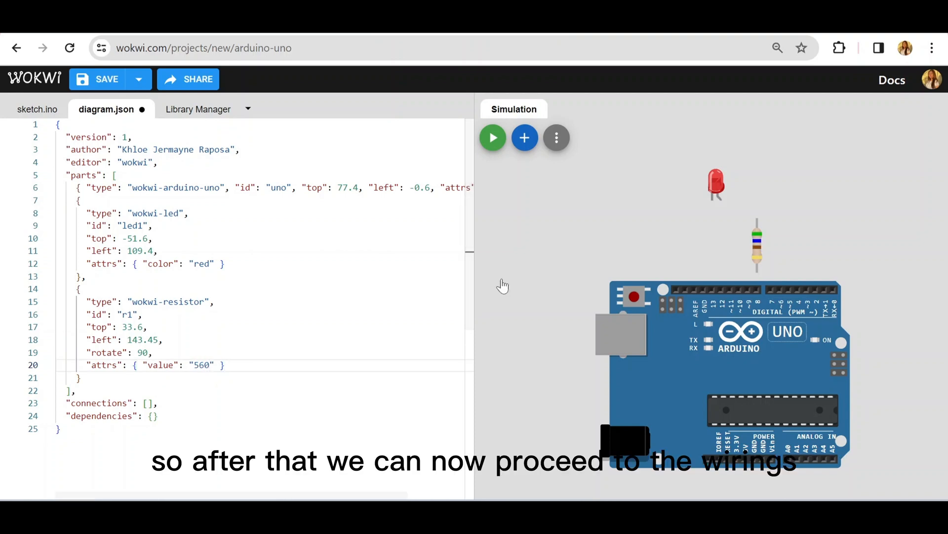
pyautogui.click(754, 252)
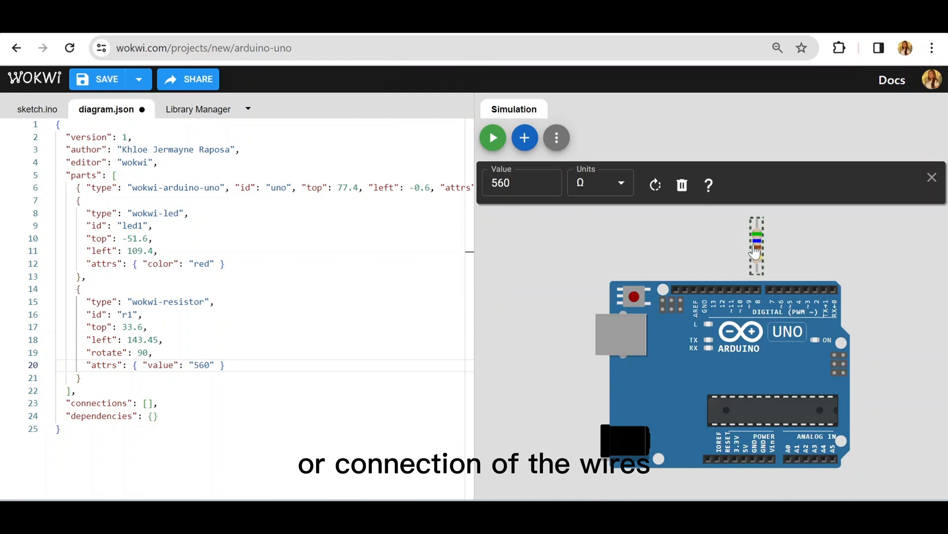
pyautogui.click(872, 268)
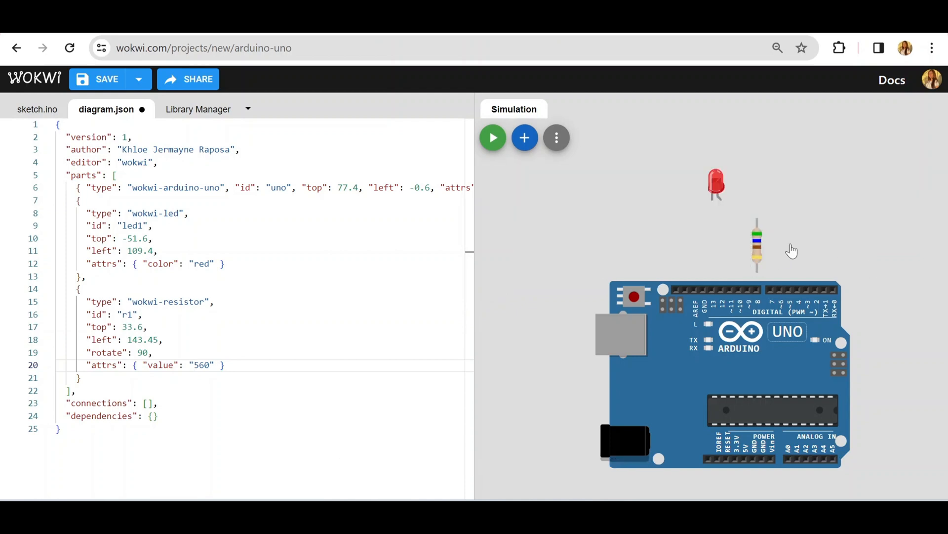
pyautogui.click(756, 240)
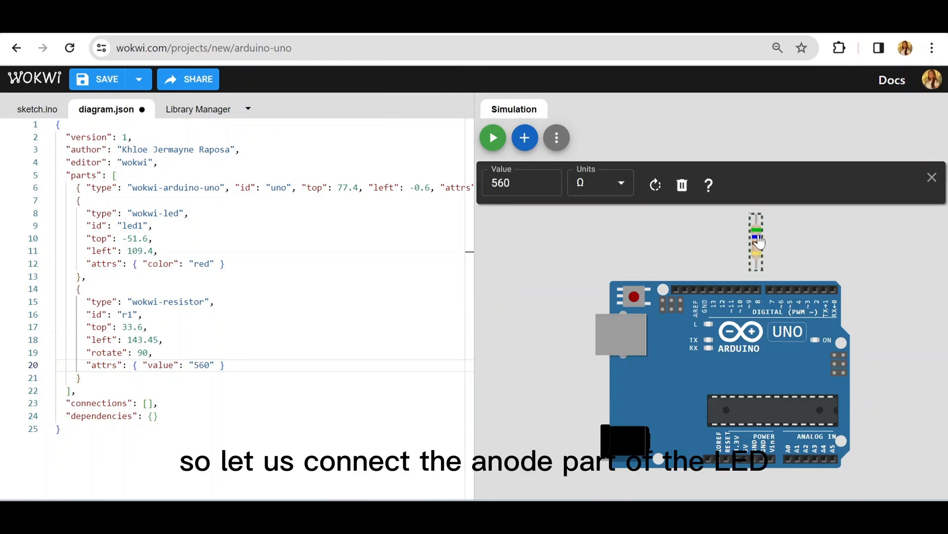
pyautogui.click(882, 268)
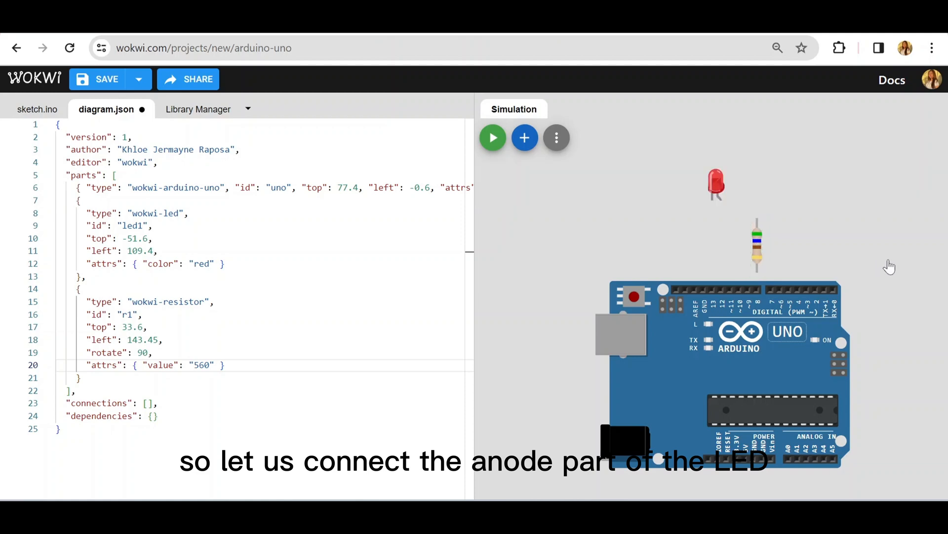
# - Wire the LED's anode to the resistor's upper lead and the resistor's lower lead to digital pin 8
pyautogui.click(723, 202)
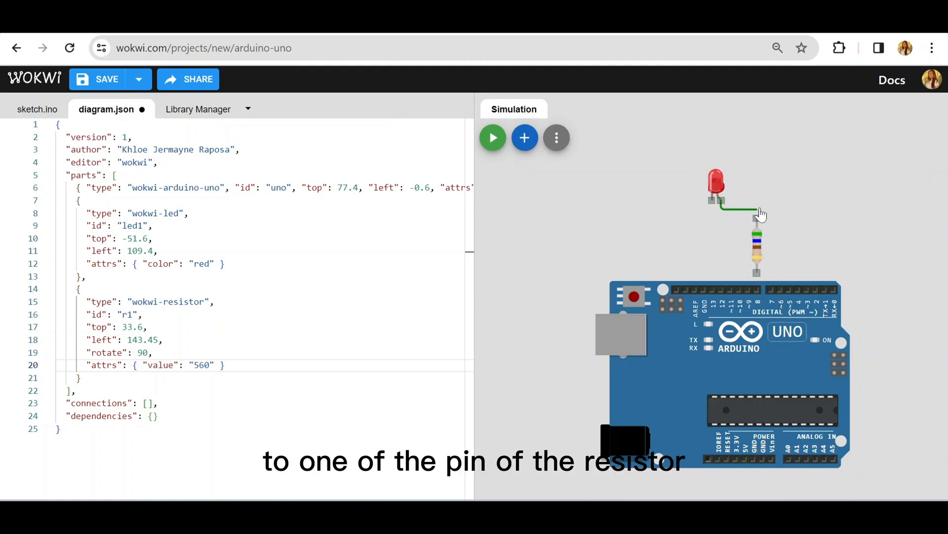
pyautogui.click(756, 218)
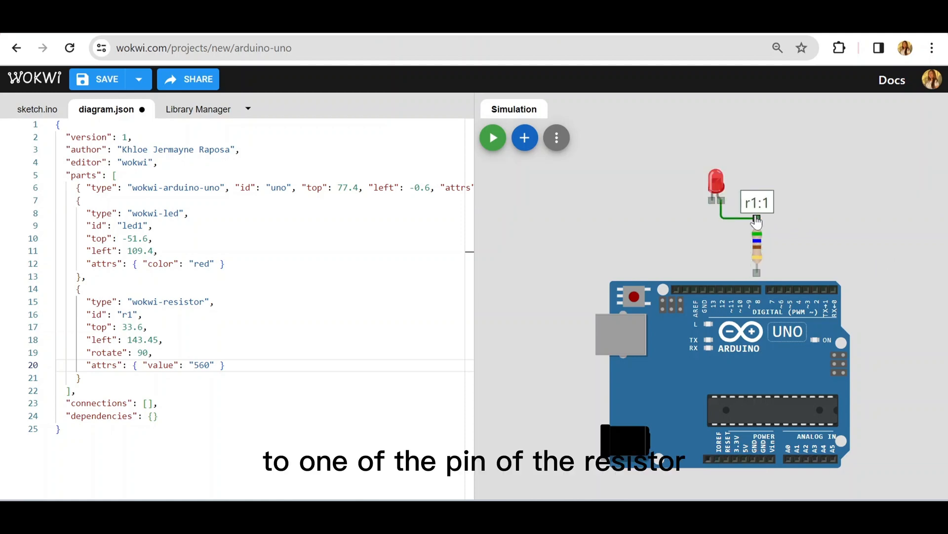
pyautogui.click(757, 274)
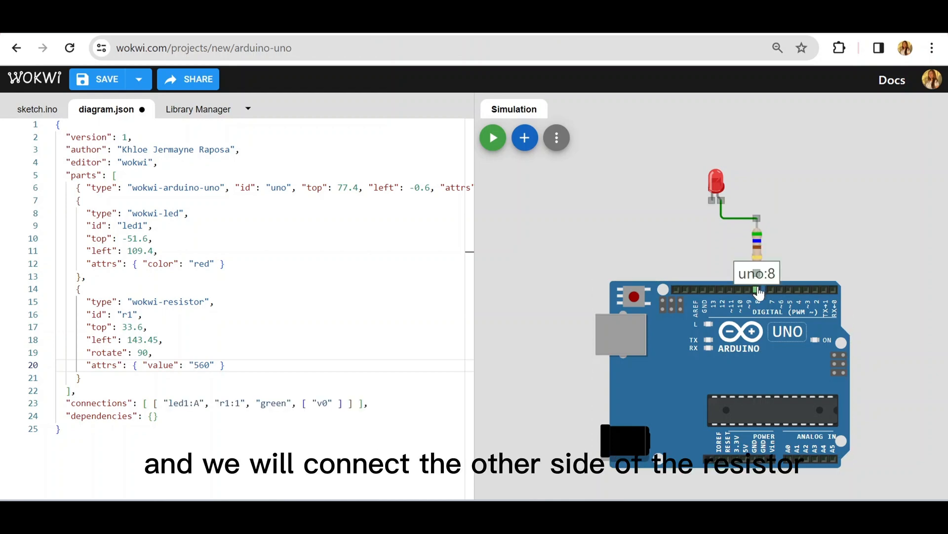
pyautogui.click(756, 289)
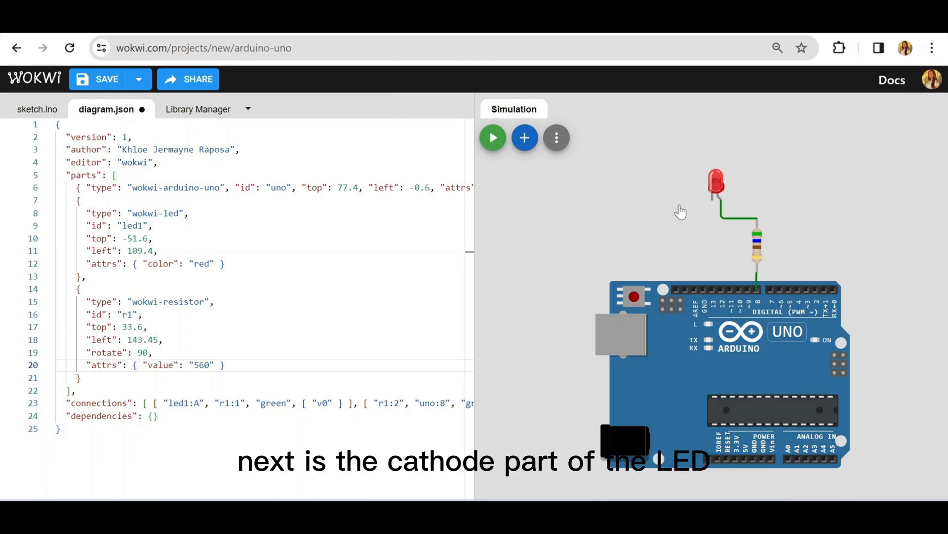
# - Wire the LED's cathode to the GND pin beside pin 13 and shift the LED so this wire runs straight down
pyautogui.click(712, 200)
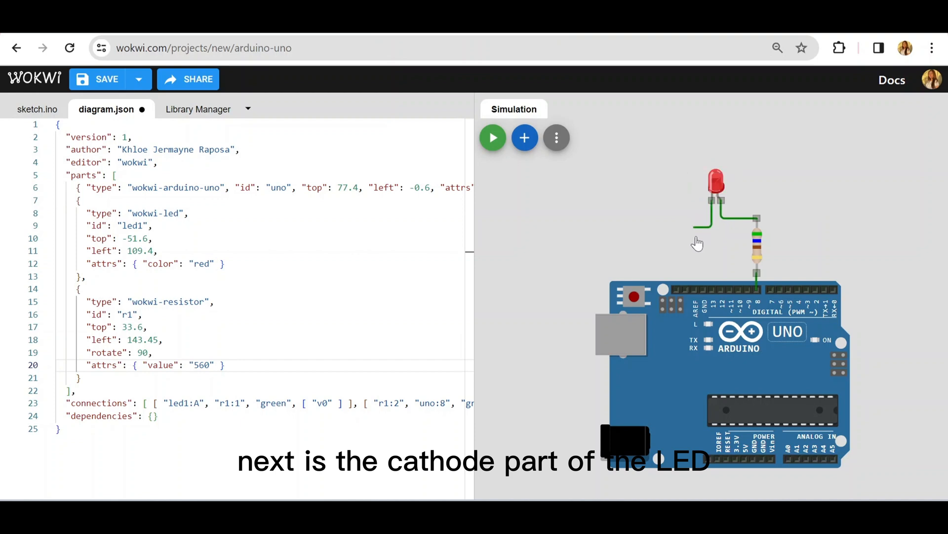
pyautogui.click(710, 289)
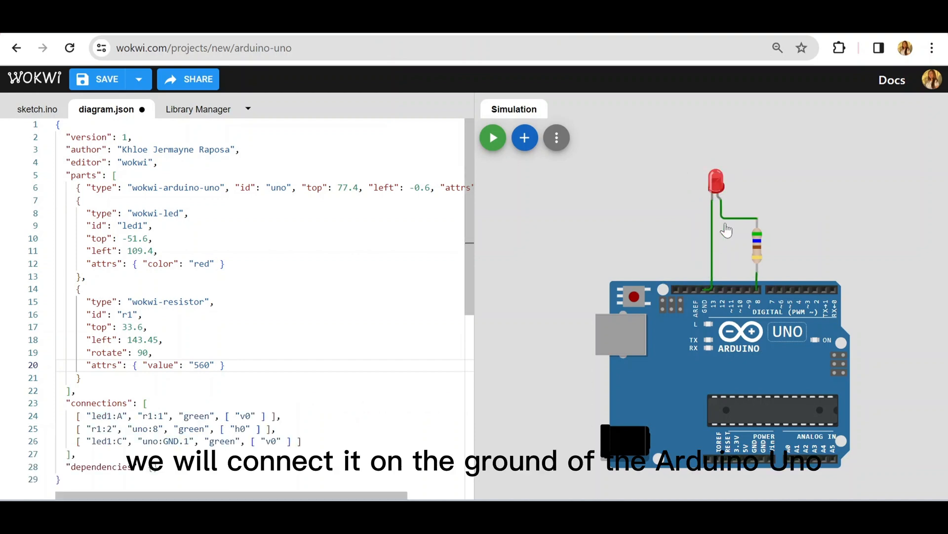
pyautogui.click(716, 190)
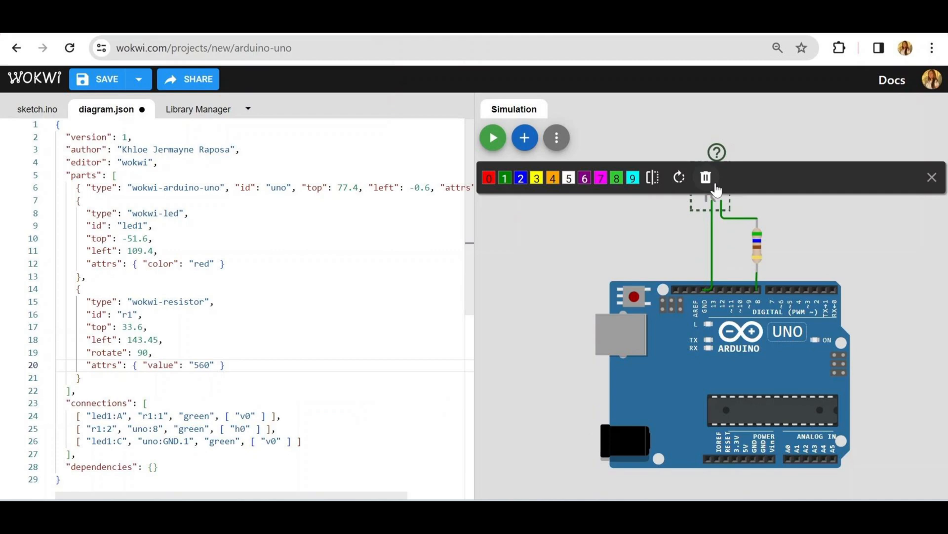
pyautogui.moveTo(717, 190); pyautogui.dragTo(708, 190)
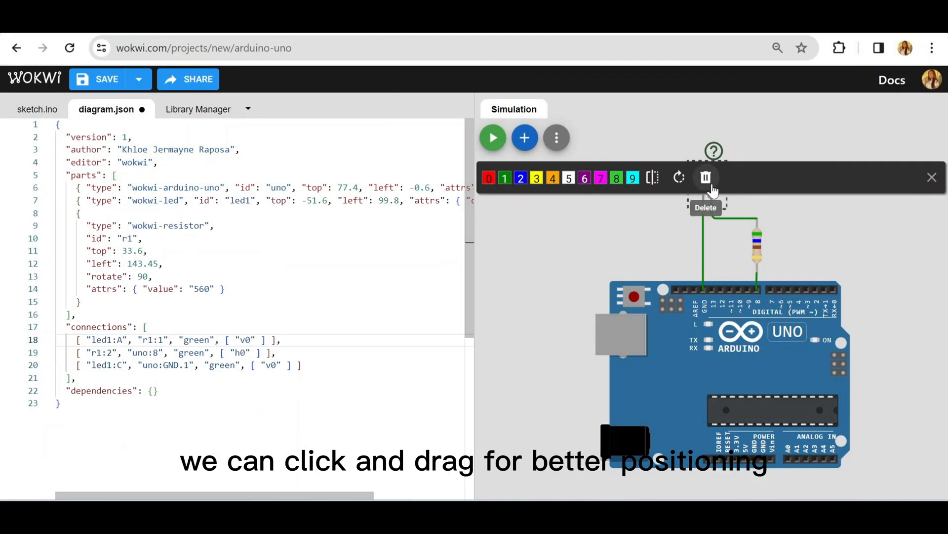
pyautogui.click(795, 219)
pyautogui.click(712, 205)
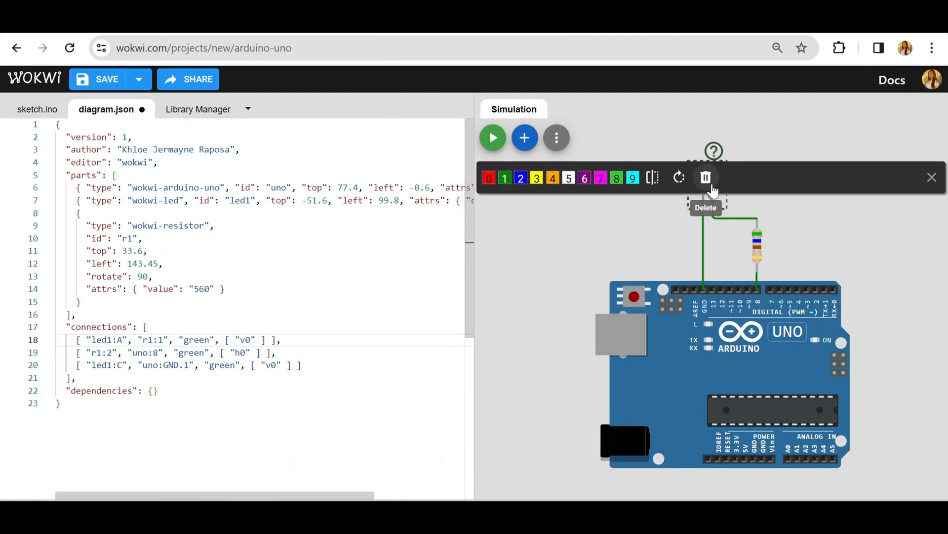
pyautogui.click(796, 219)
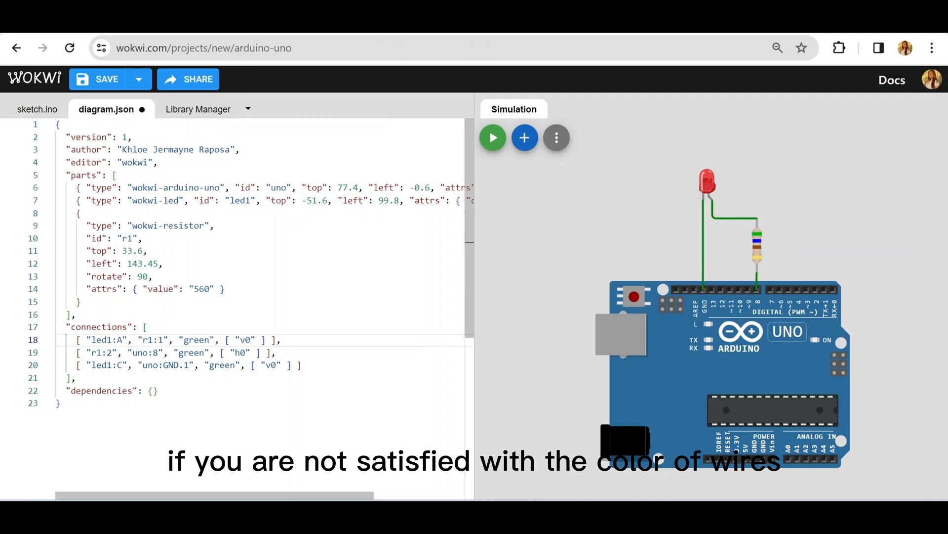
# - Set the colour of the wire from the LED's cathode to GND to black in diagram.json
pyautogui.moveTo(235, 366); pyautogui.dragTo(210, 365)
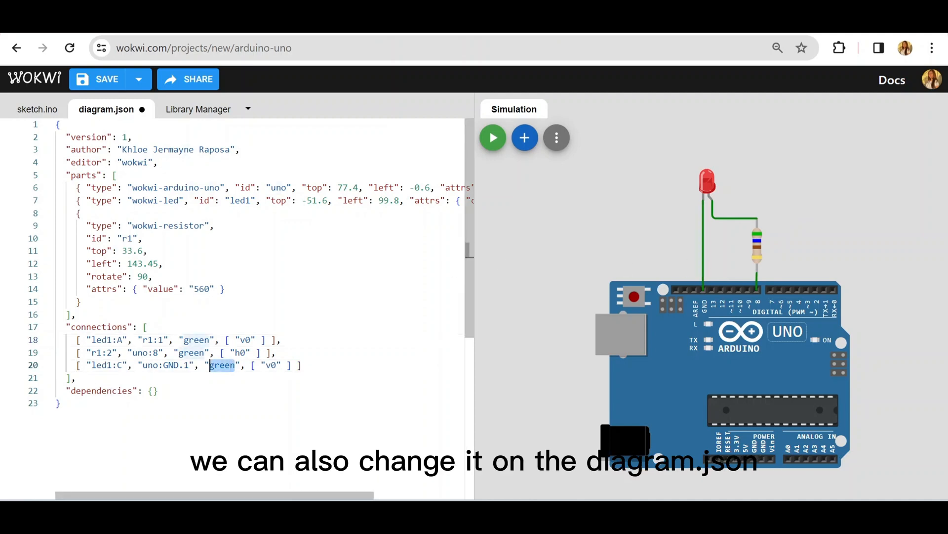
pyautogui.write('bl')
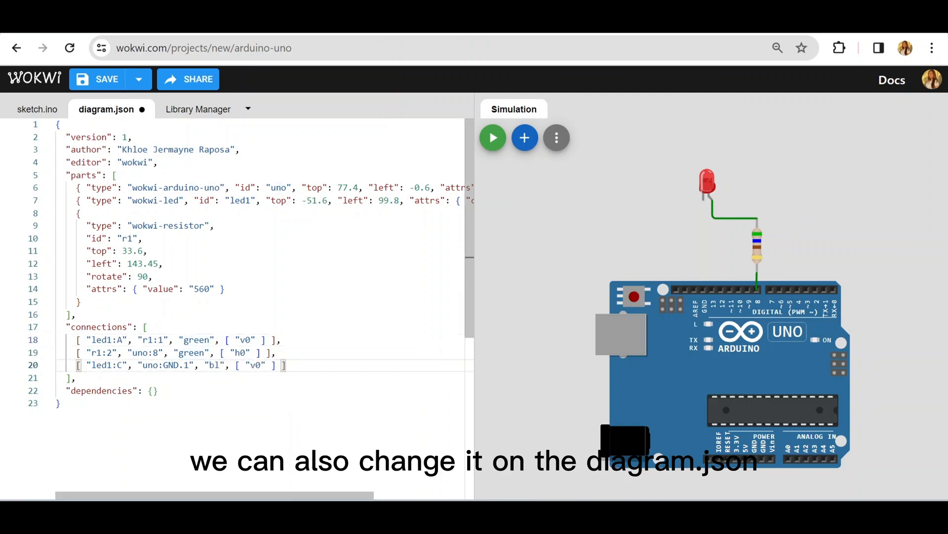
pyautogui.press('BackSpace')
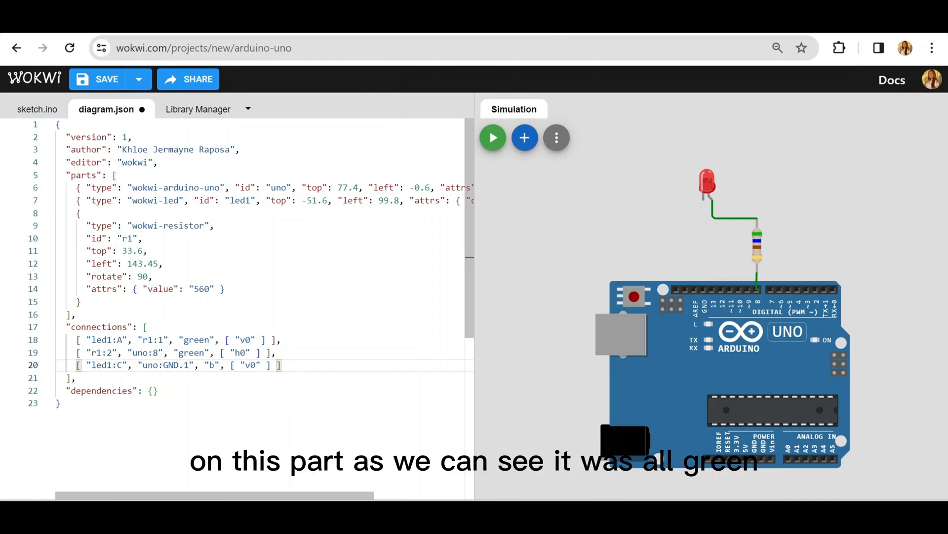
pyautogui.write('lack')
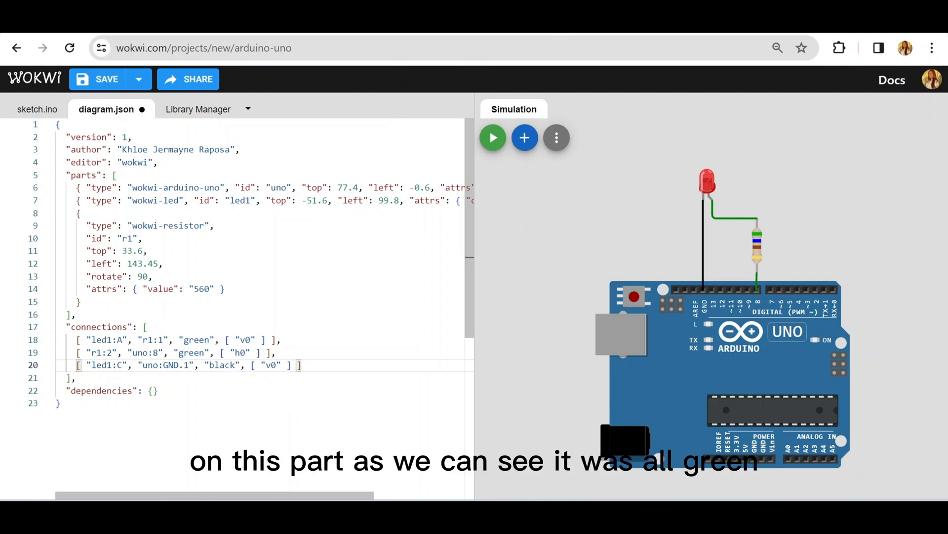
pyautogui.click(533, 262)
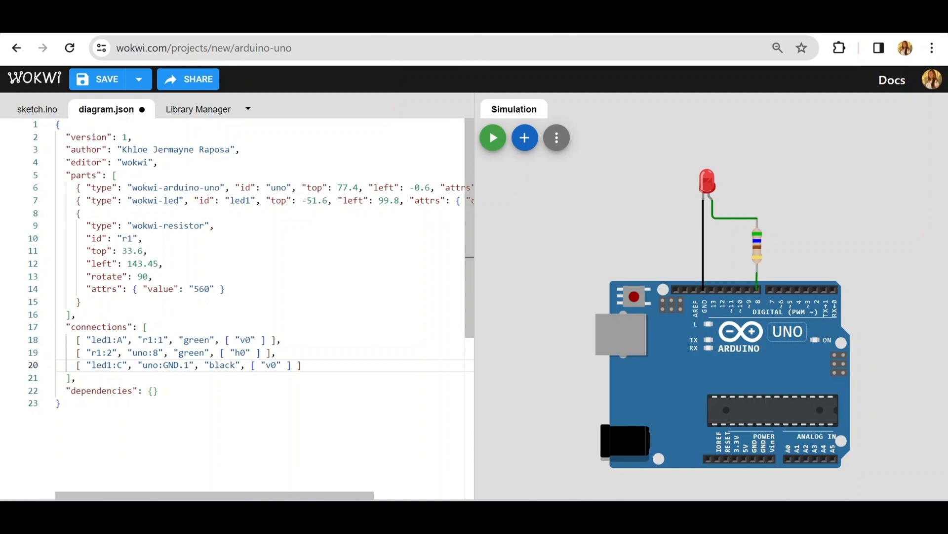
# - Set the colour of the resistor-to-pin-8 wire and the LED-anode-to-resistor wire to red in diagram.json
pyautogui.doubleClick(191, 352)
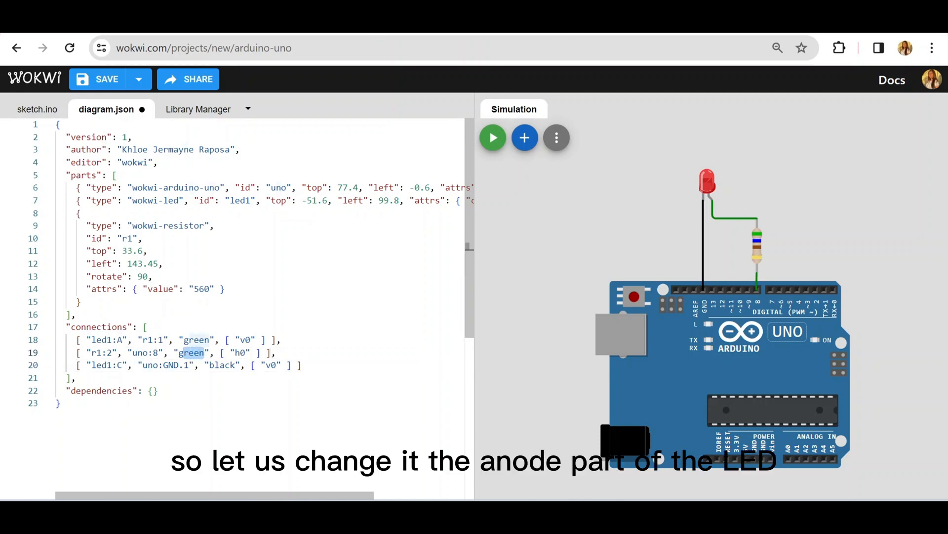
pyautogui.write('re')
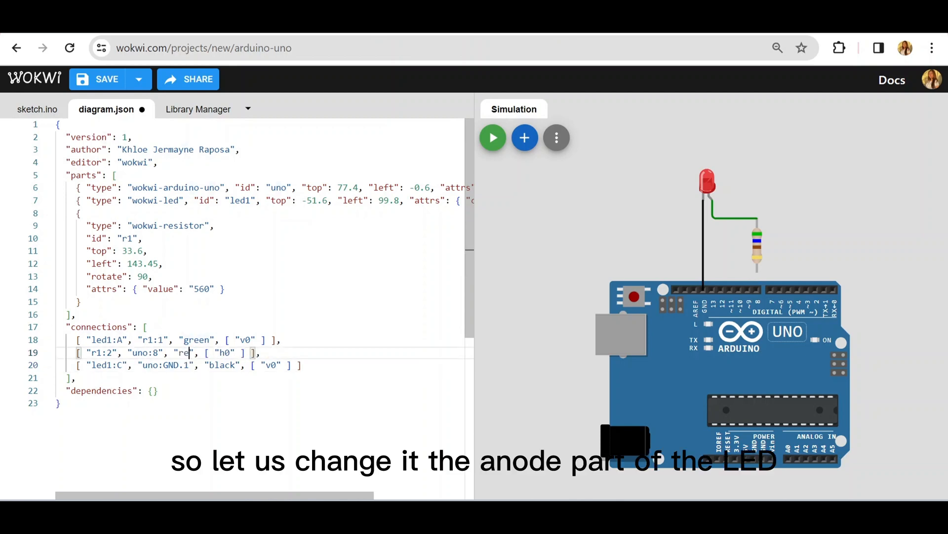
pyautogui.write('d')
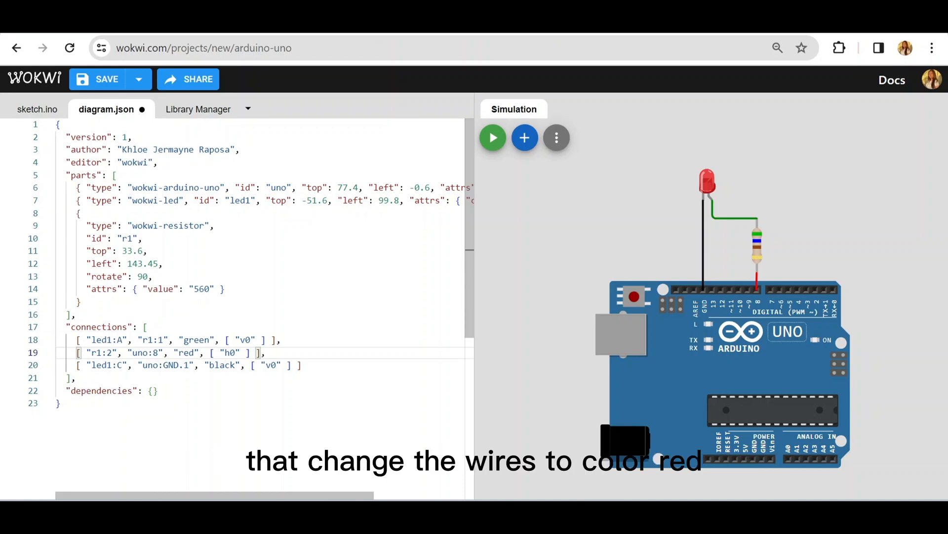
pyautogui.click(205, 340)
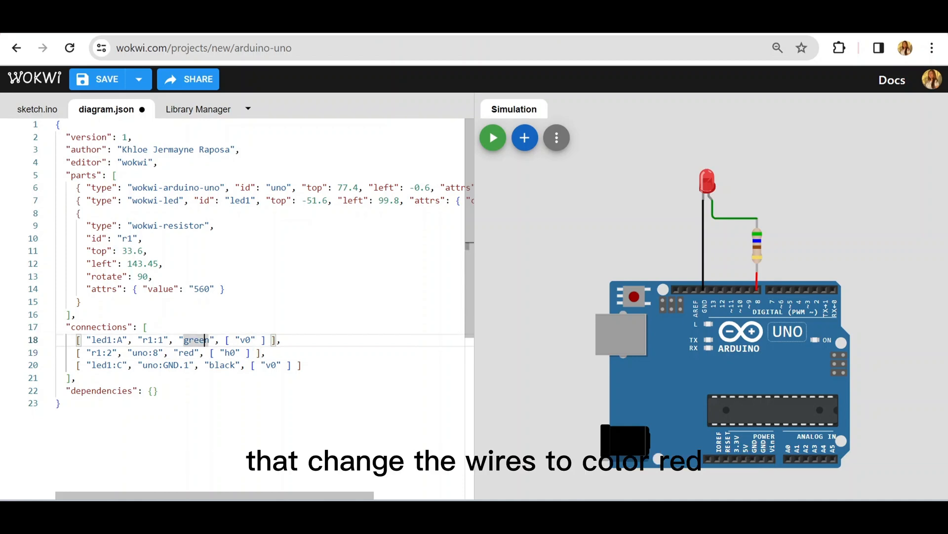
pyautogui.write('red')
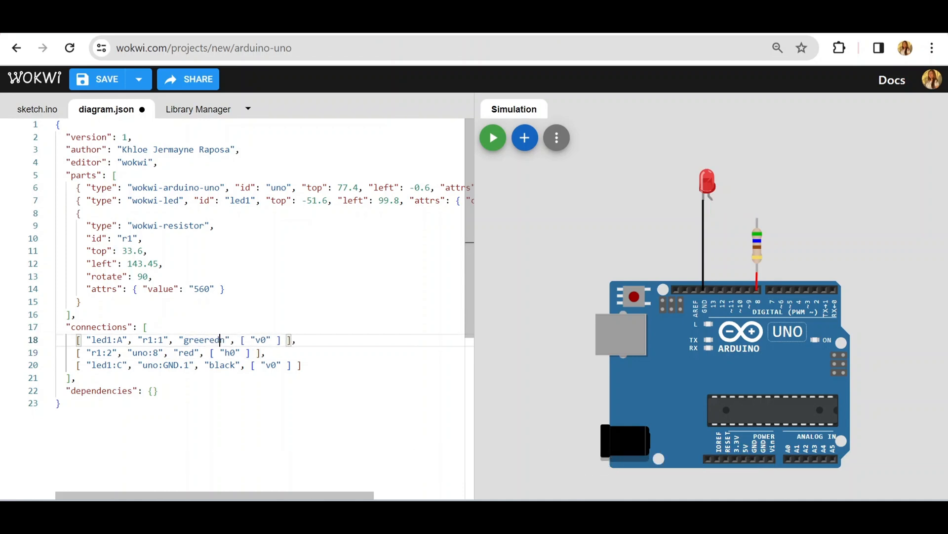
pyautogui.moveTo(225, 340); pyautogui.dragTo(189, 340)
pyautogui.hotkey('shift', 'Left')
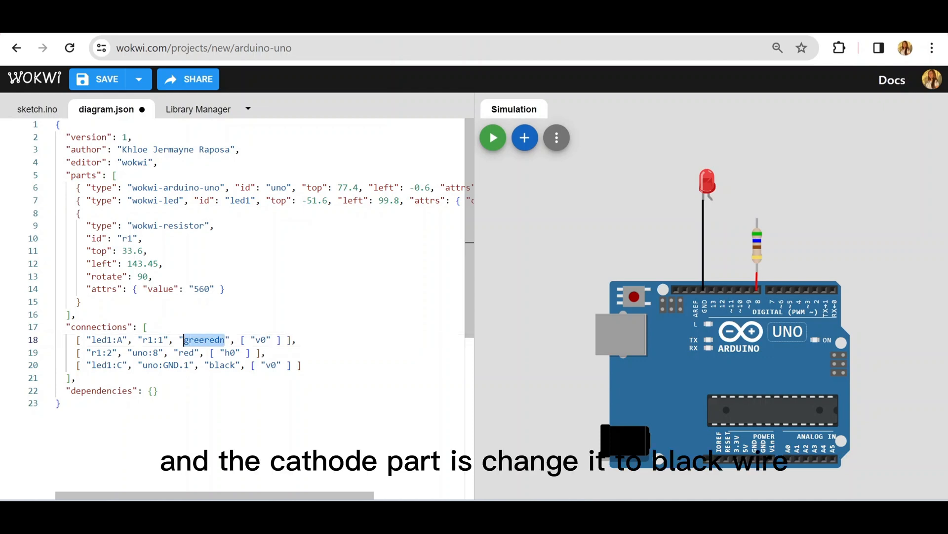
pyautogui.write('red')
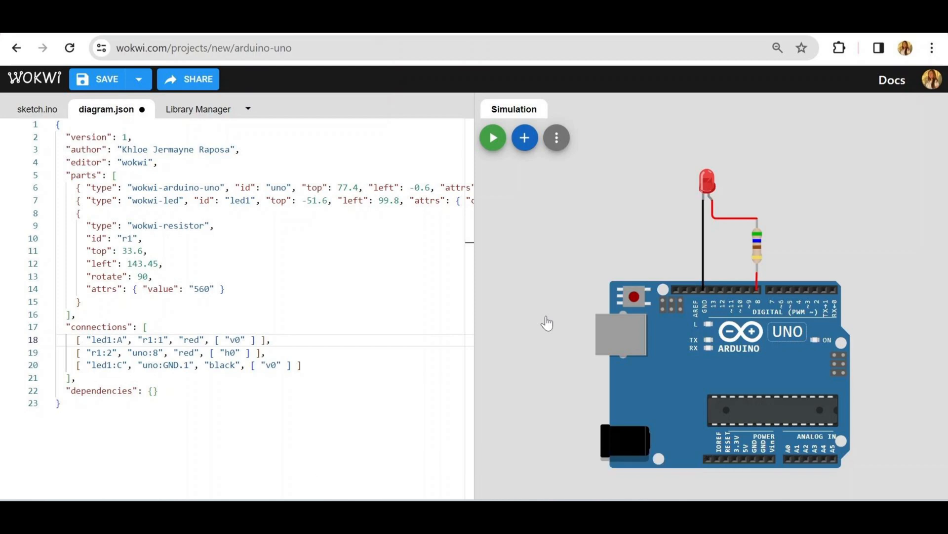
# - Add an empty pinMode(); call under the comment in setup() of sketch.ino
pyautogui.click(29, 109)
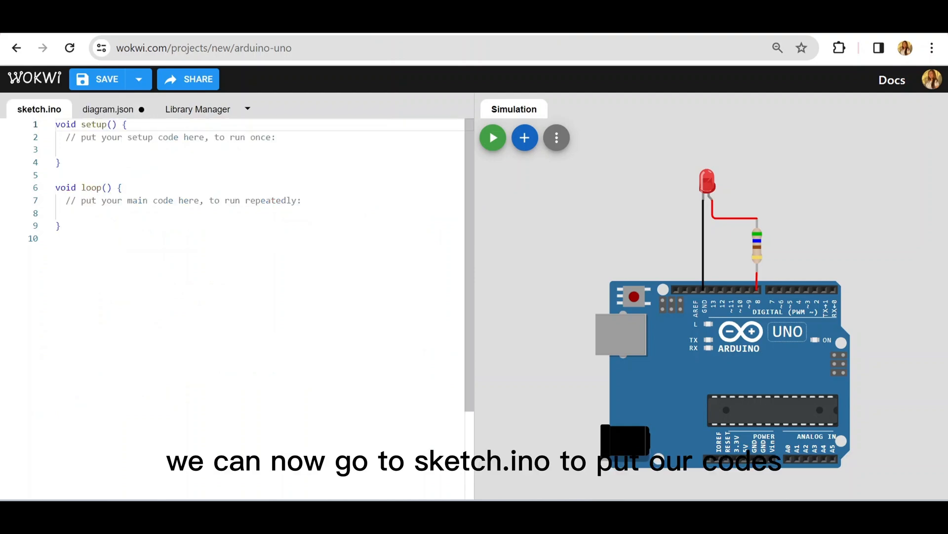
pyautogui.click(278, 138)
pyautogui.press('Return')
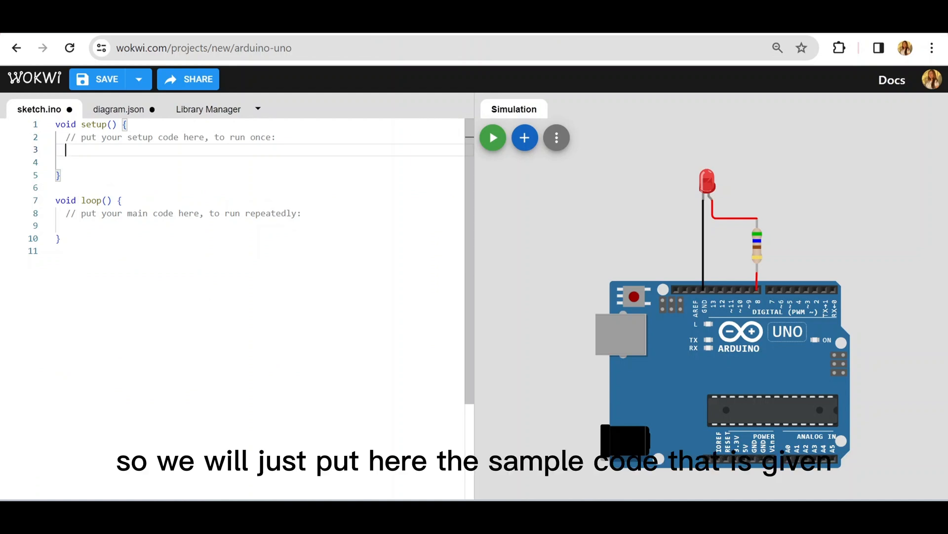
pyautogui.write('pu')
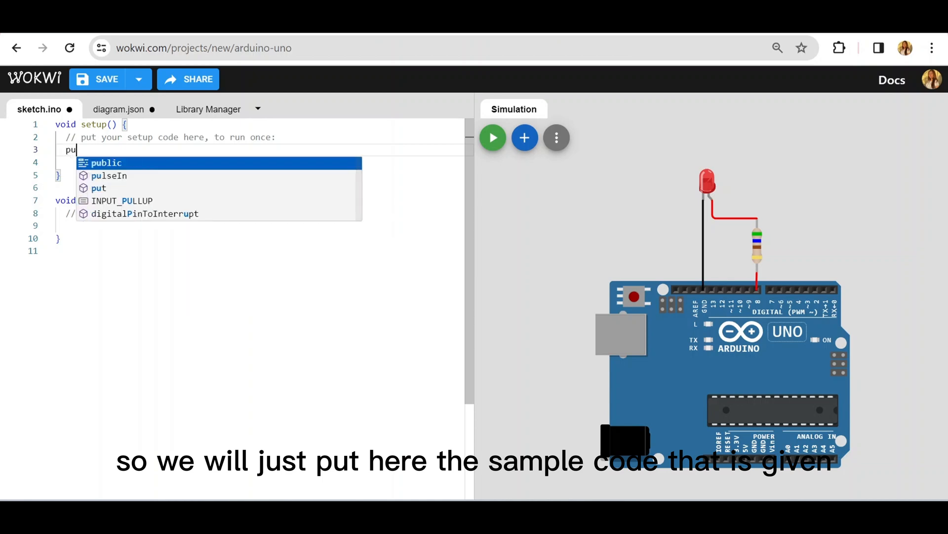
pyautogui.press('BackSpace')
pyautogui.write('inM')
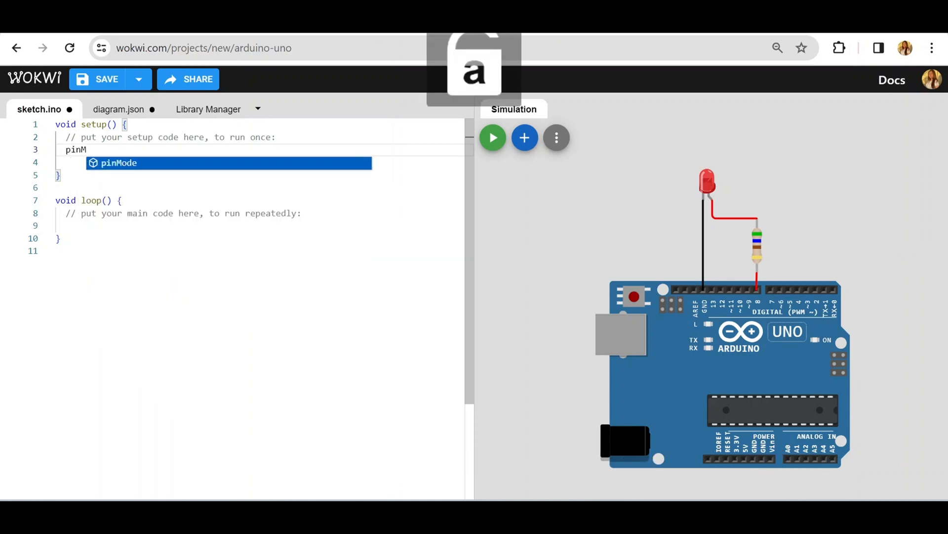
pyautogui.press('Return')
pyautogui.write('();')
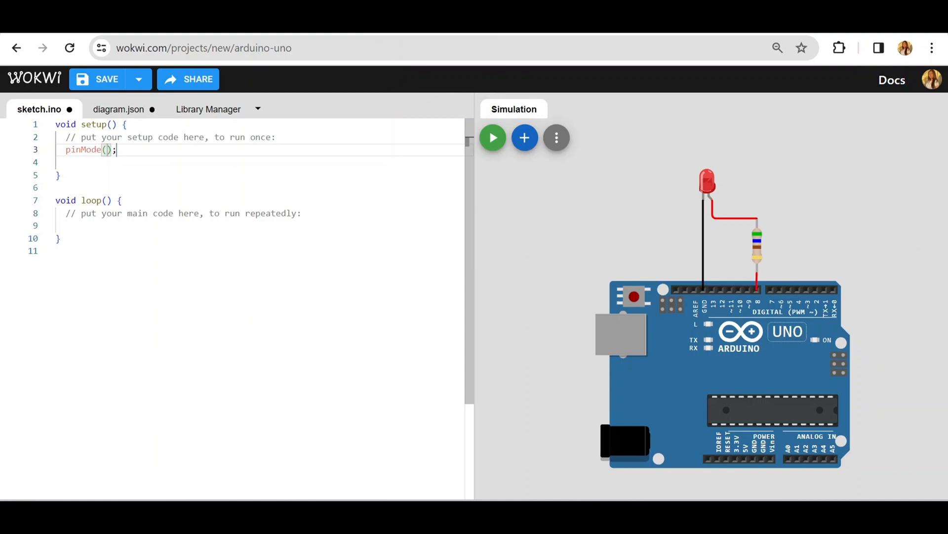
# - Fill in the pinMode arguments as 8, OUTPUT and remove the blank line below it in setup()
pyautogui.press('Left')
pyautogui.press('Left')
pyautogui.write('8')
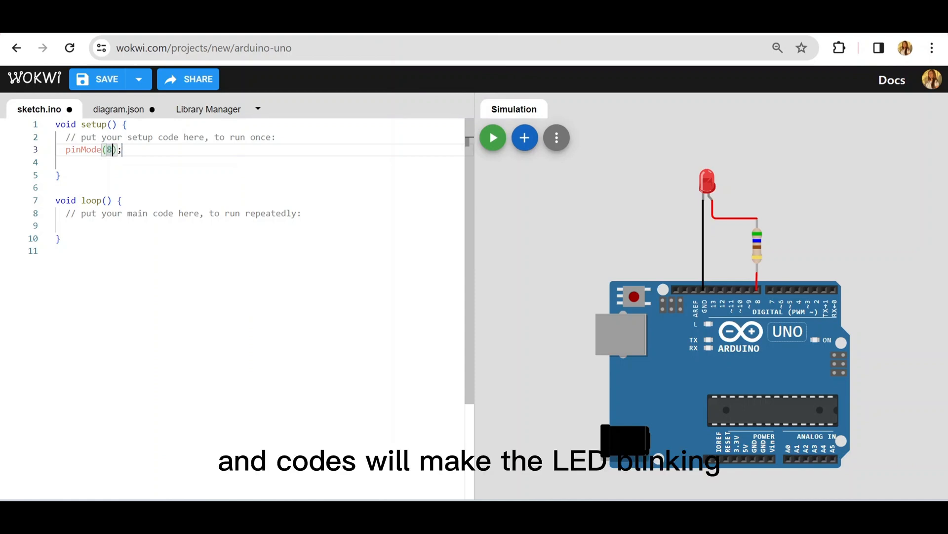
pyautogui.write(',')
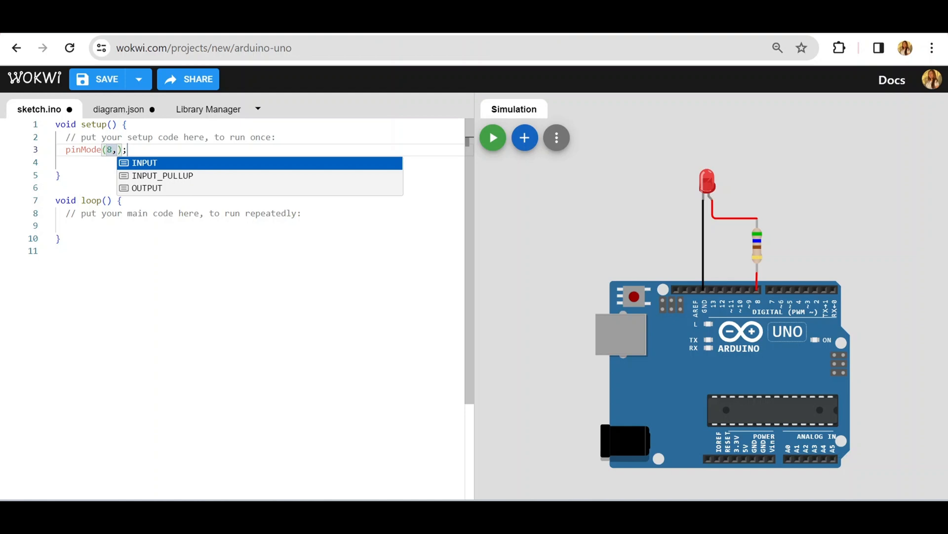
pyautogui.press('capslock')
pyautogui.write('OUT')
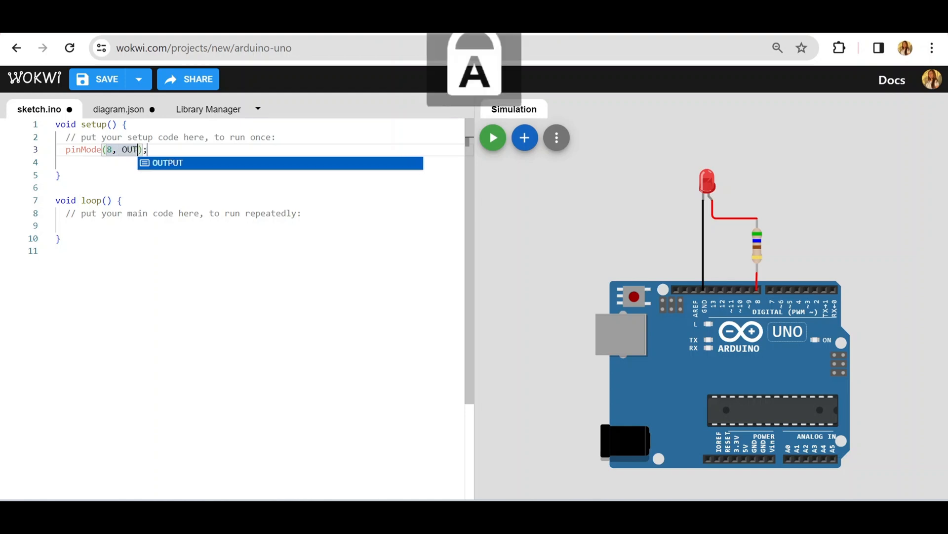
pyautogui.write('PUT')
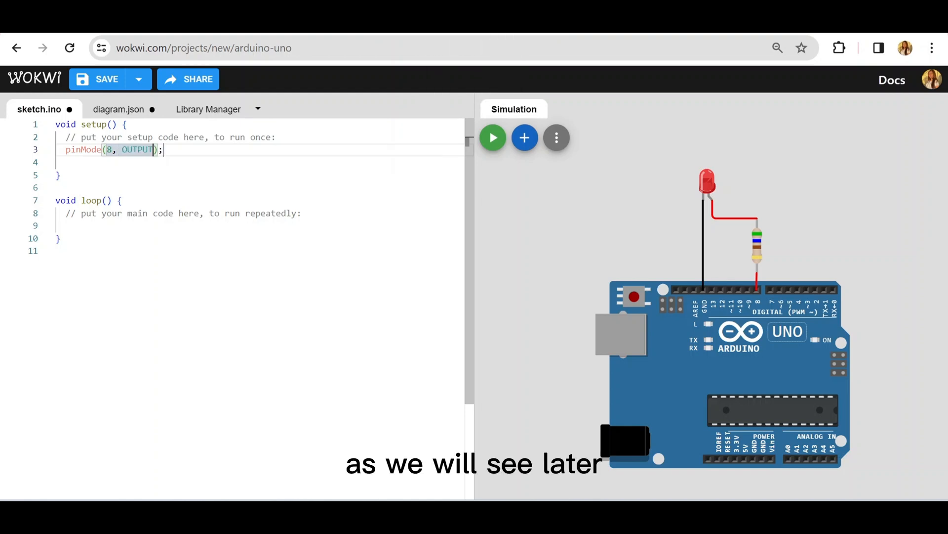
pyautogui.click(163, 150)
pyautogui.click(56, 163)
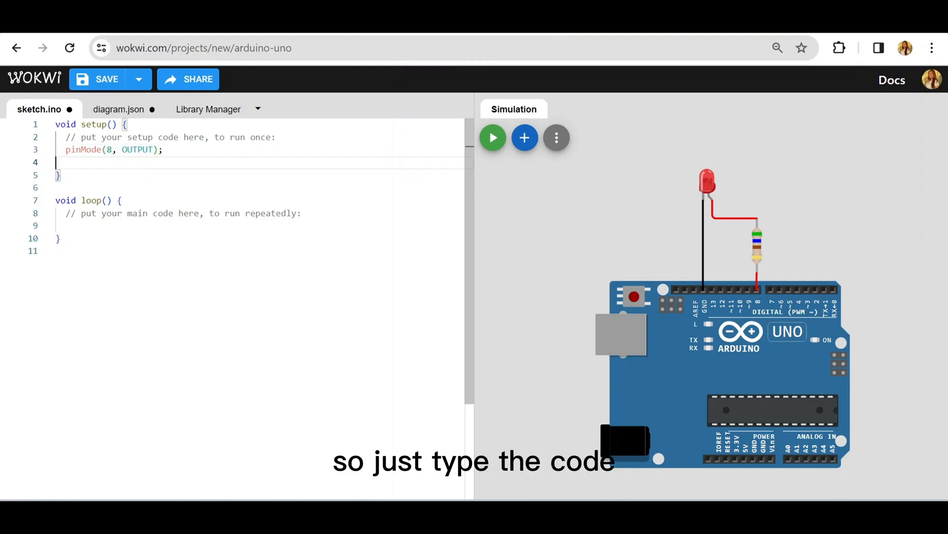
pyautogui.press('BackSpace')
# - Add digitalWrite(8, HIGH); under the comment in loop()
pyautogui.click(56, 213)
pyautogui.click(302, 201)
pyautogui.press('Return')
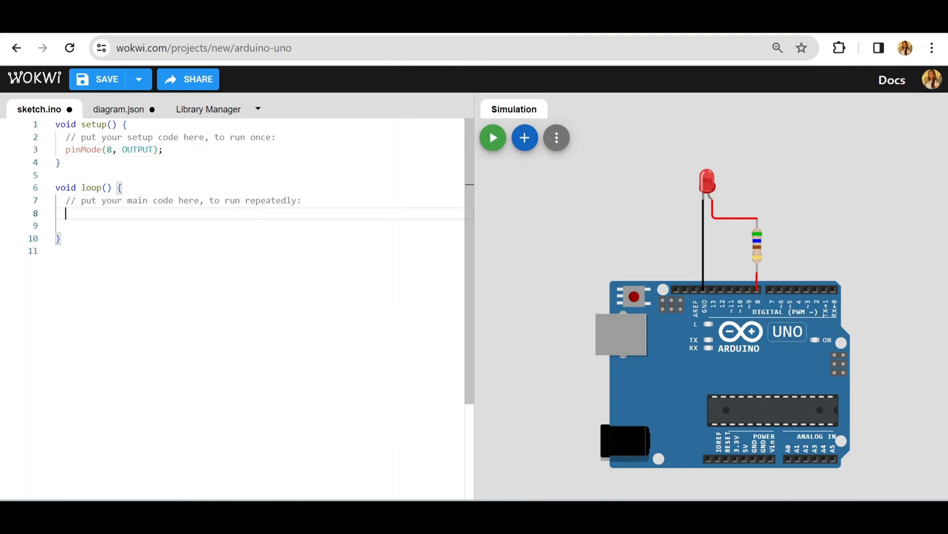
pyautogui.write('digi')
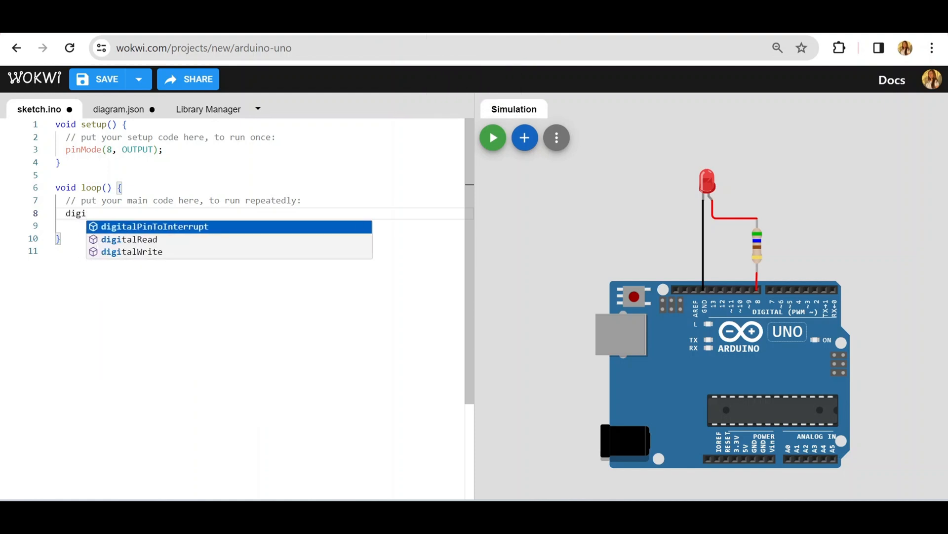
pyautogui.write('talW')
pyautogui.press('Return')
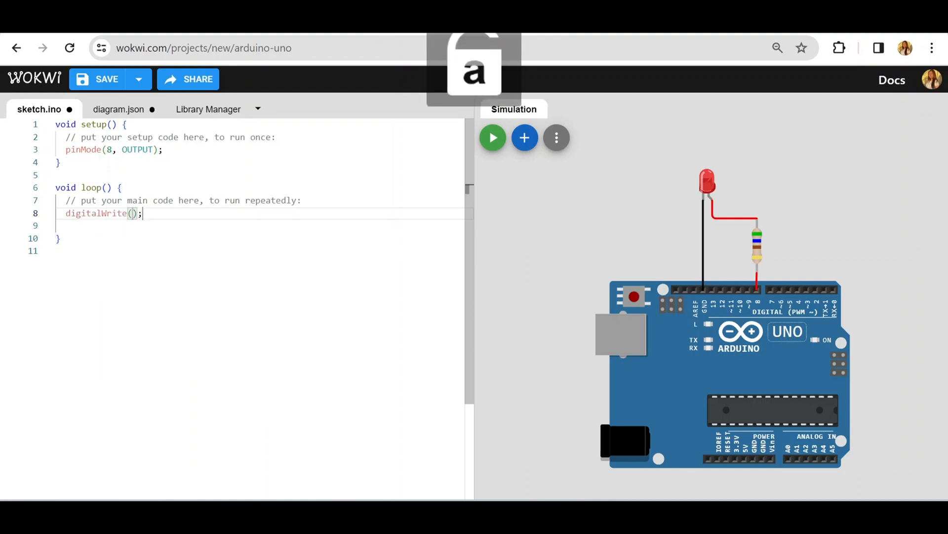
pyautogui.write('8, HI')
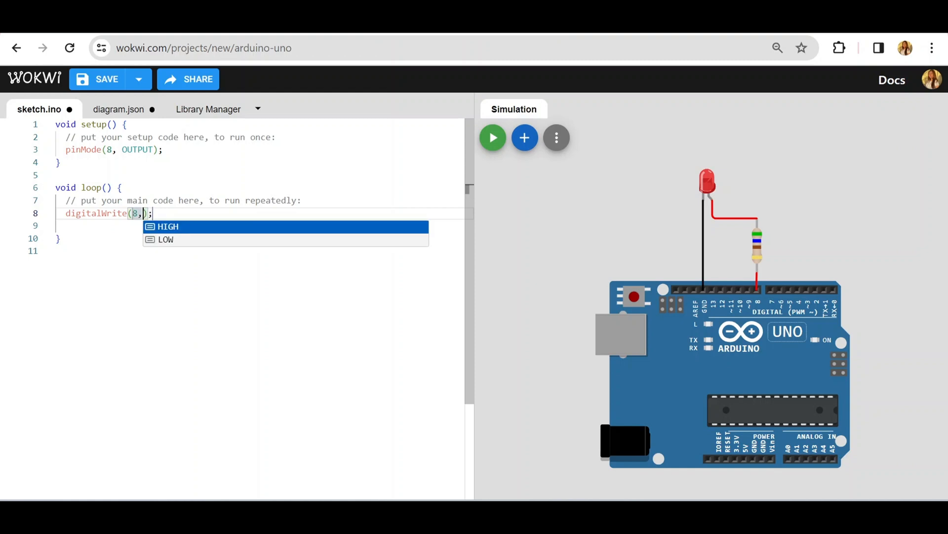
pyautogui.write('GH')
pyautogui.press('capslock')
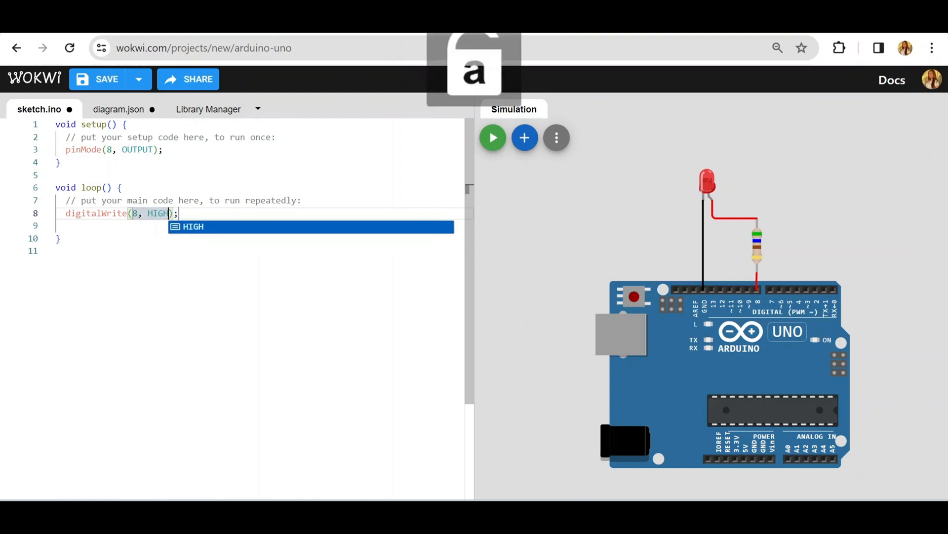
pyautogui.press('End')
# - Add delay(100); on a new line after the digitalWrite HIGH statement in loop()
pyautogui.press('Return')
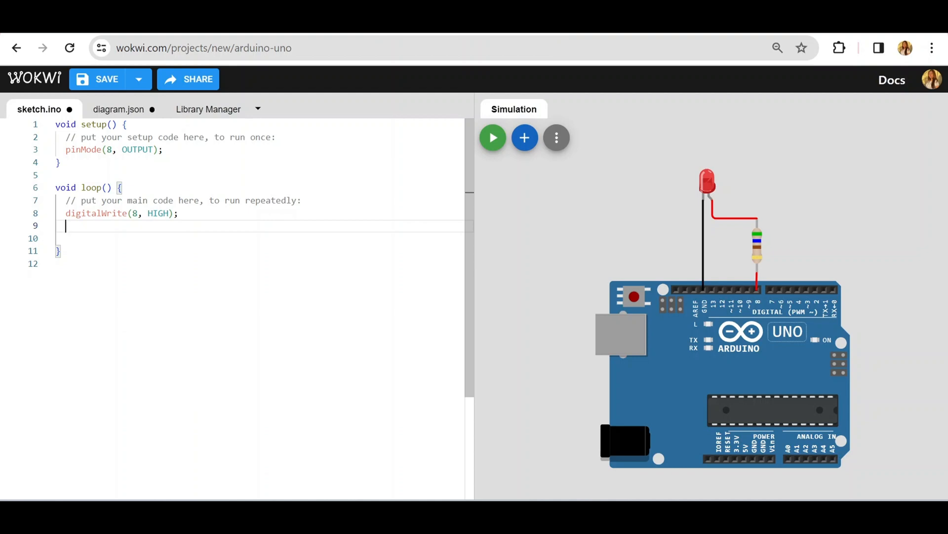
pyautogui.write('delay')
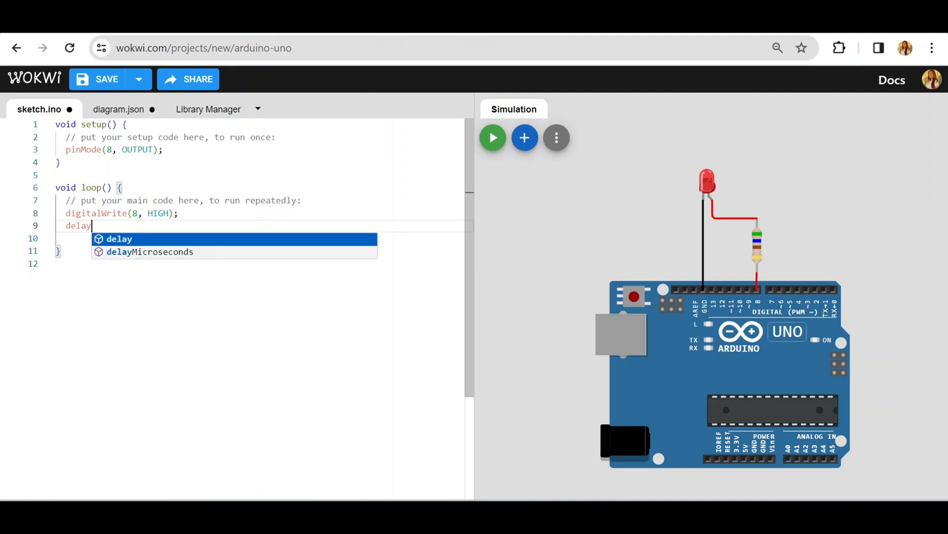
pyautogui.write('();')
pyautogui.write('100);')
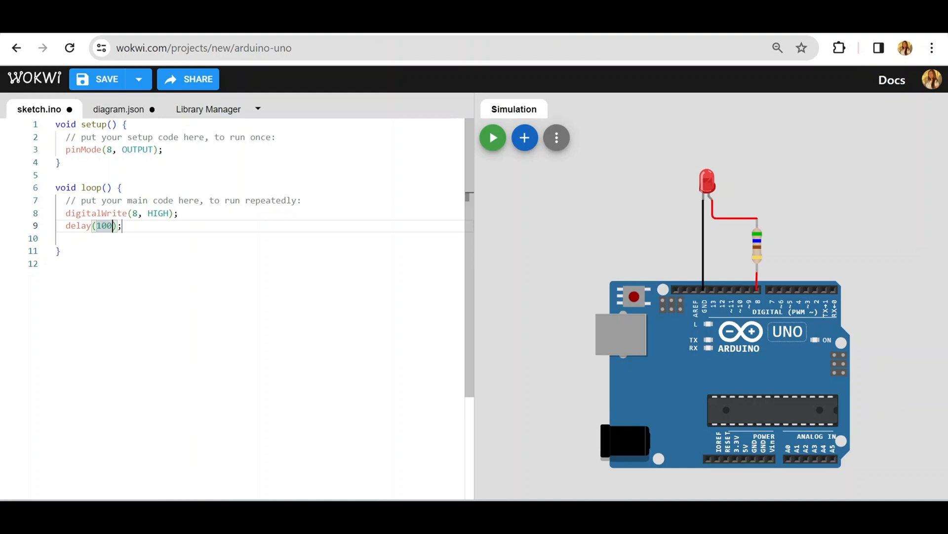
pyautogui.press('End')
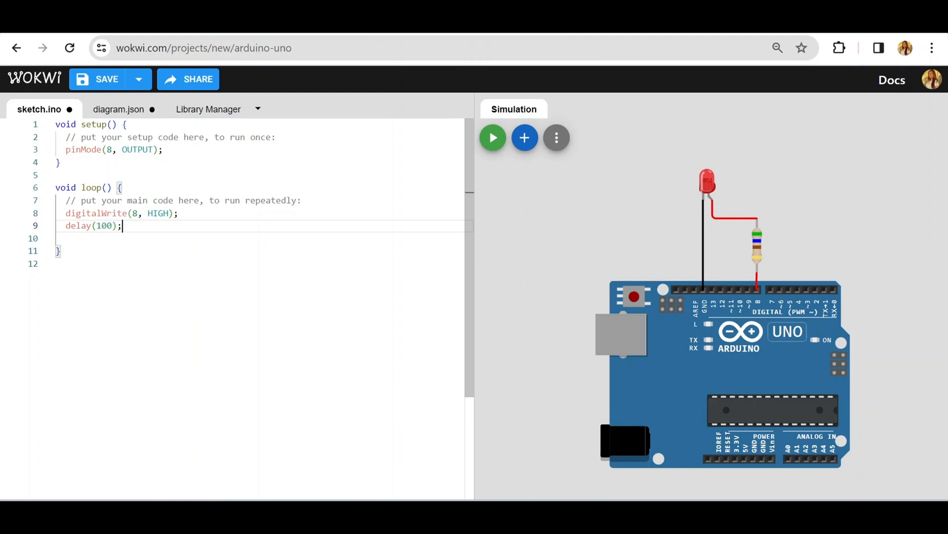
# - Add digitalWrite(8, LOW); on a new line after the 100 ms delay in loop()
pyautogui.press('Return')
pyautogui.write('digita')
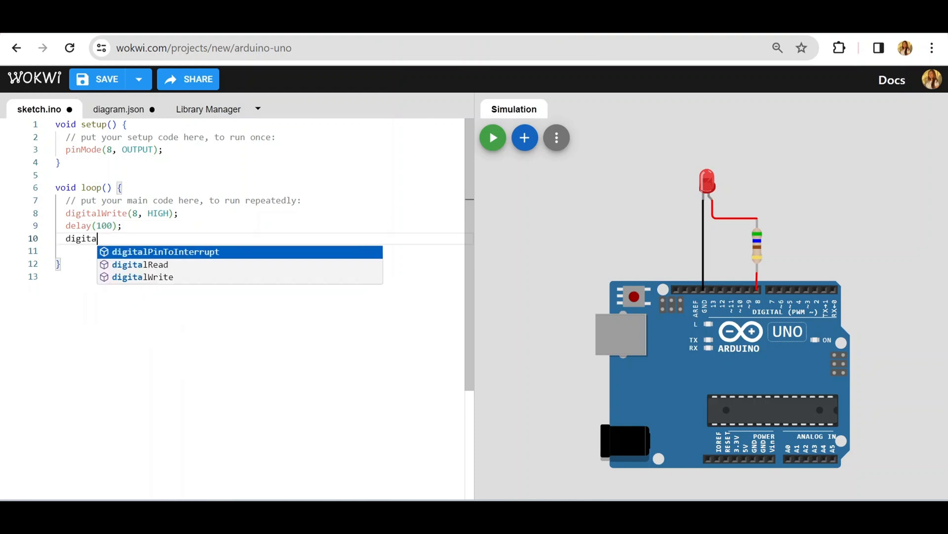
pyautogui.write('lw')
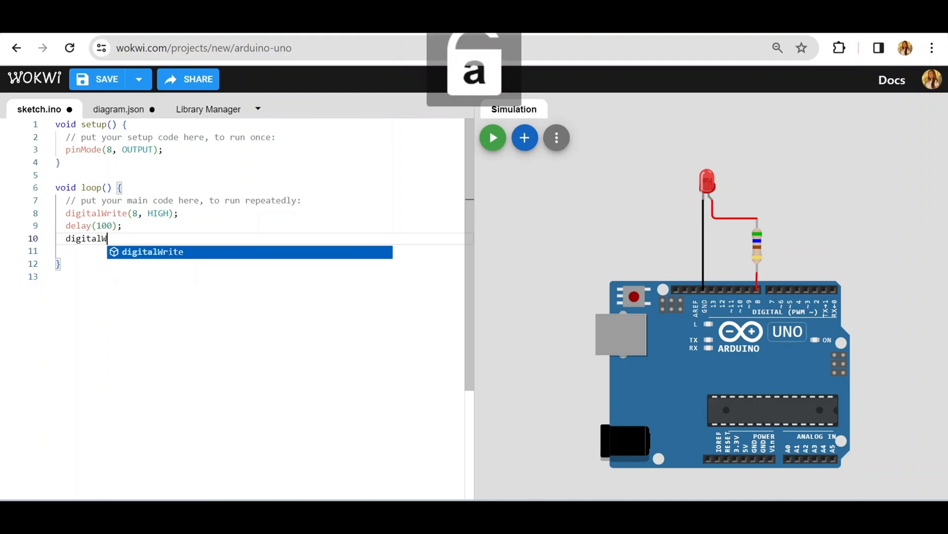
pyautogui.press('Return')
pyautogui.press('End')
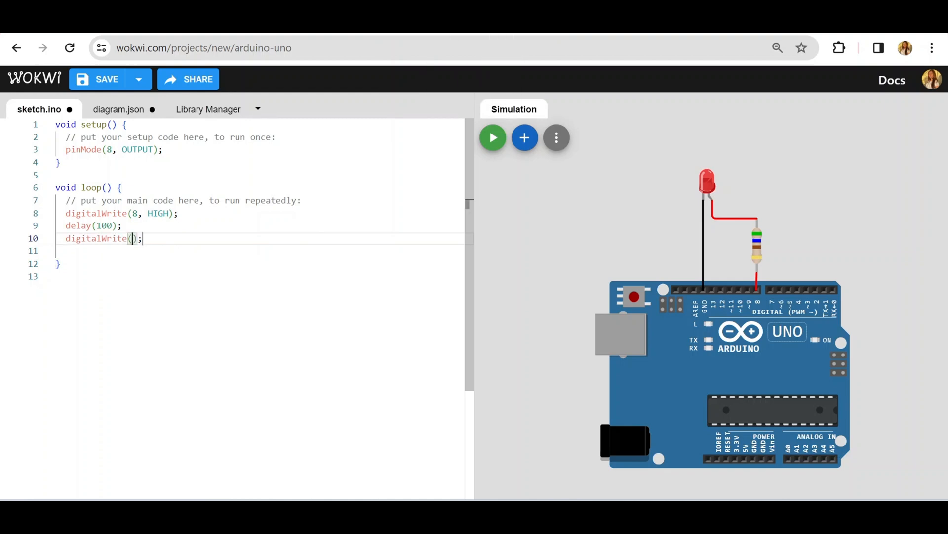
pyautogui.write('8, LOW')
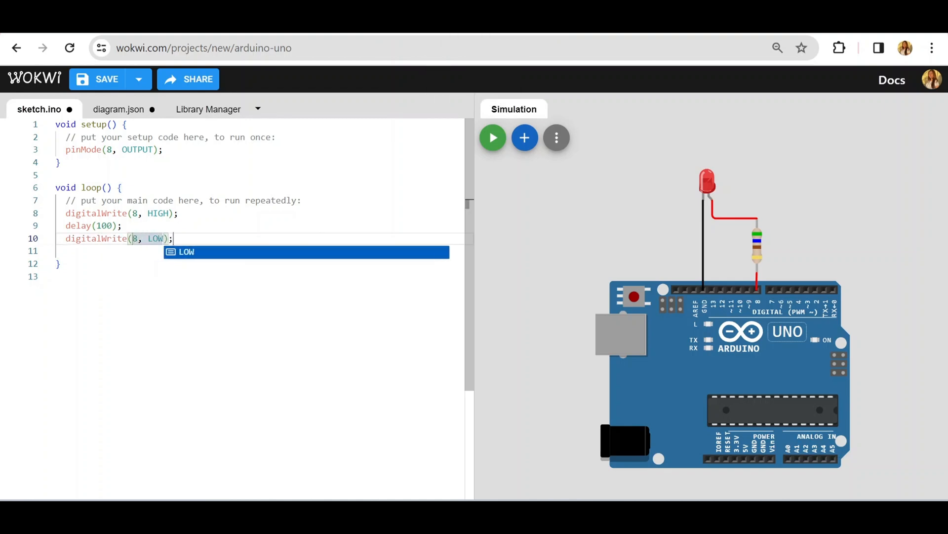
pyautogui.press('Escape')
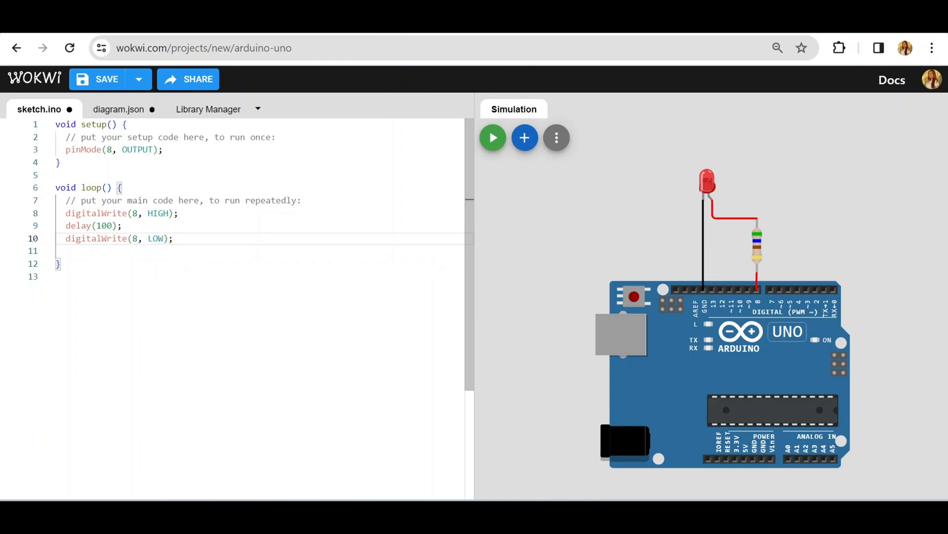
# - Add delay(1000); after the digitalWrite LOW statement and remove the blank line before loop()'s closing brace
pyautogui.press('Return')
pyautogui.write('delay(1000);')
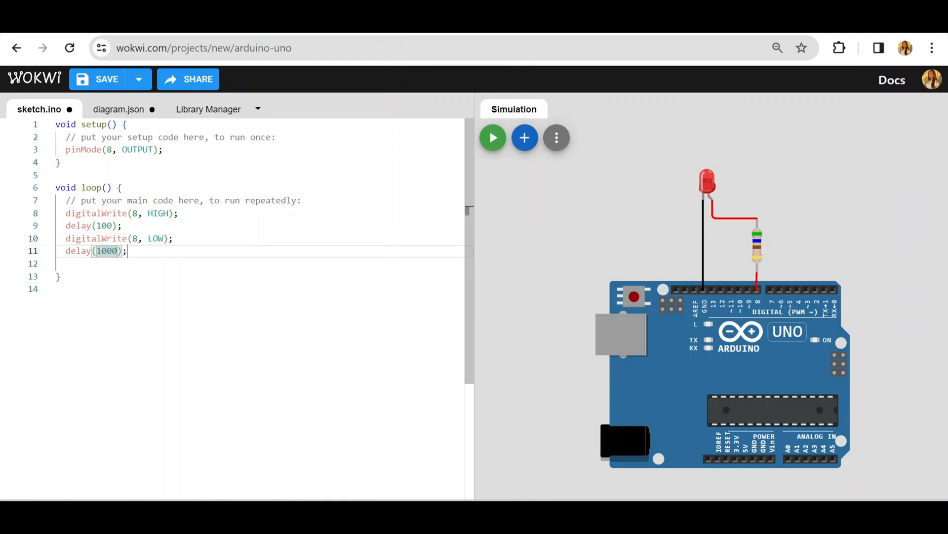
pyautogui.press('Tab')
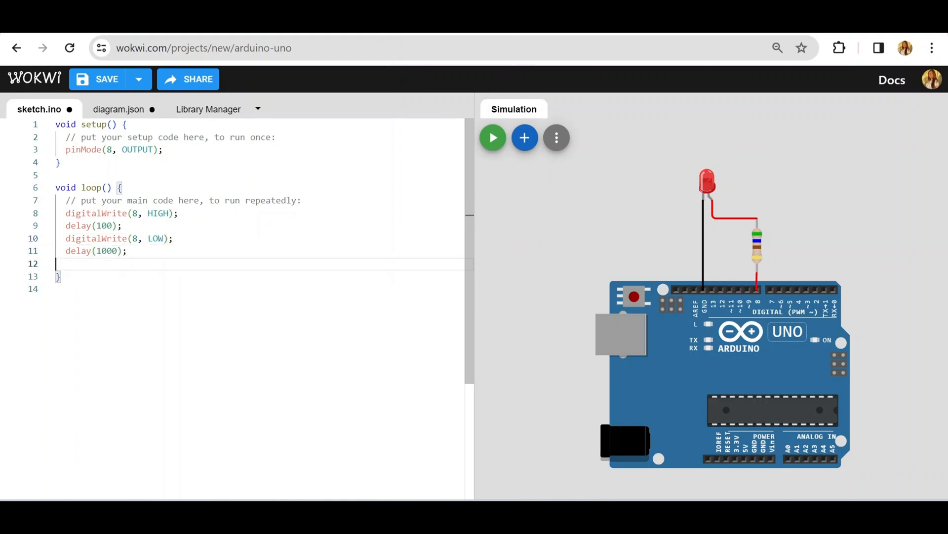
pyautogui.press('Delete')
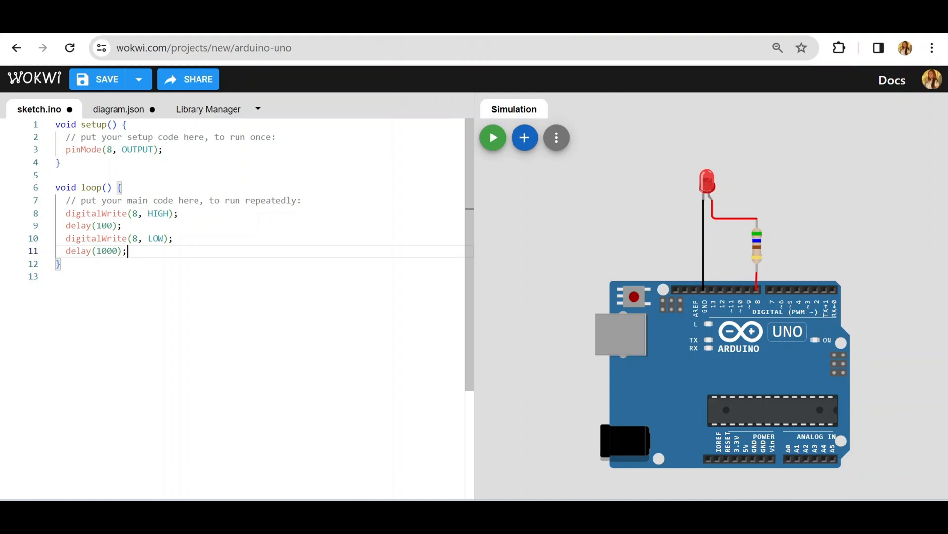
# - Run the simulation to check the LED's blinking on the enlarged circuit, and stop it
pyautogui.click(546, 269)
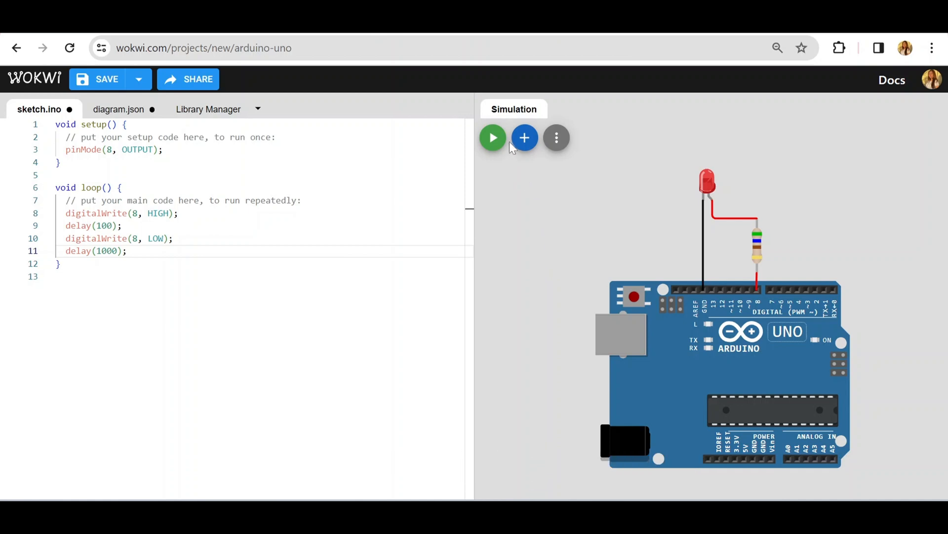
pyautogui.click(493, 138)
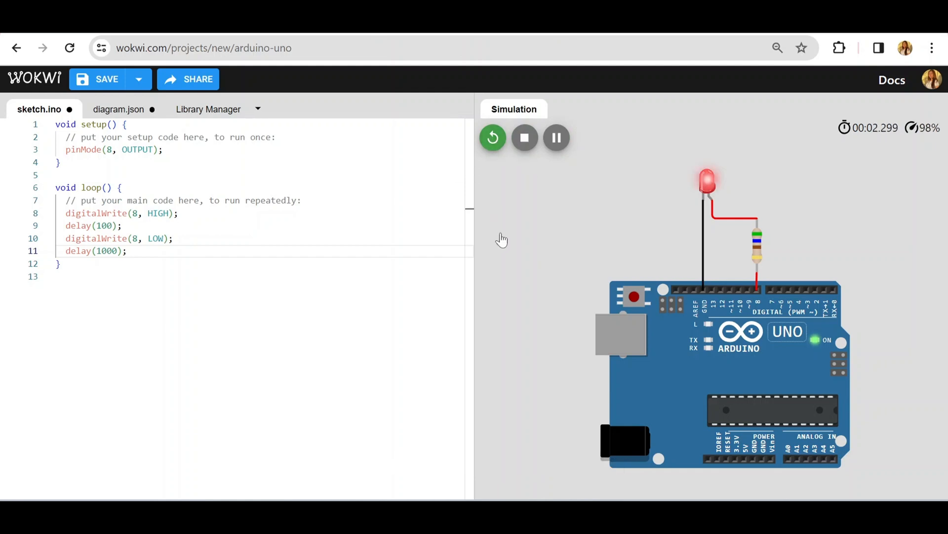
pyautogui.scroll(2, 869, 241)
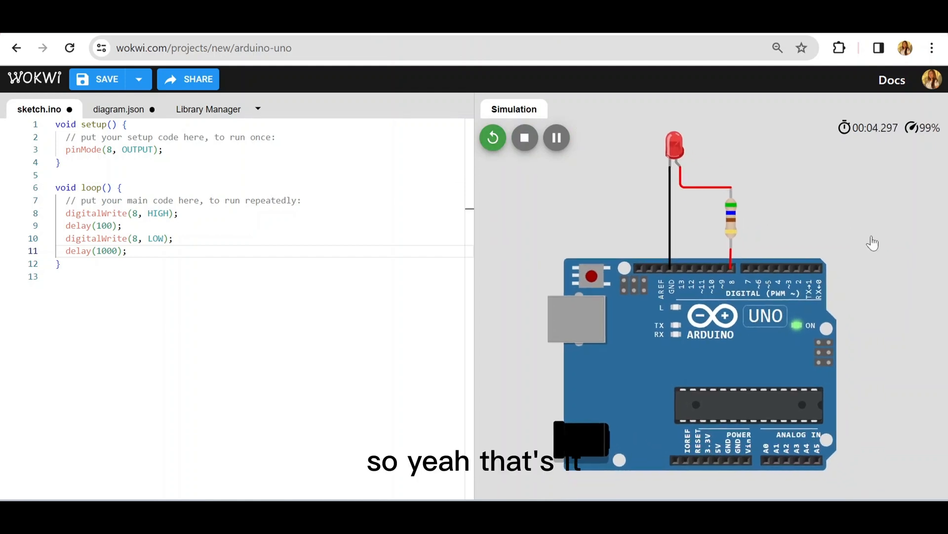
pyautogui.moveTo(872, 243); pyautogui.dragTo(872, 267)
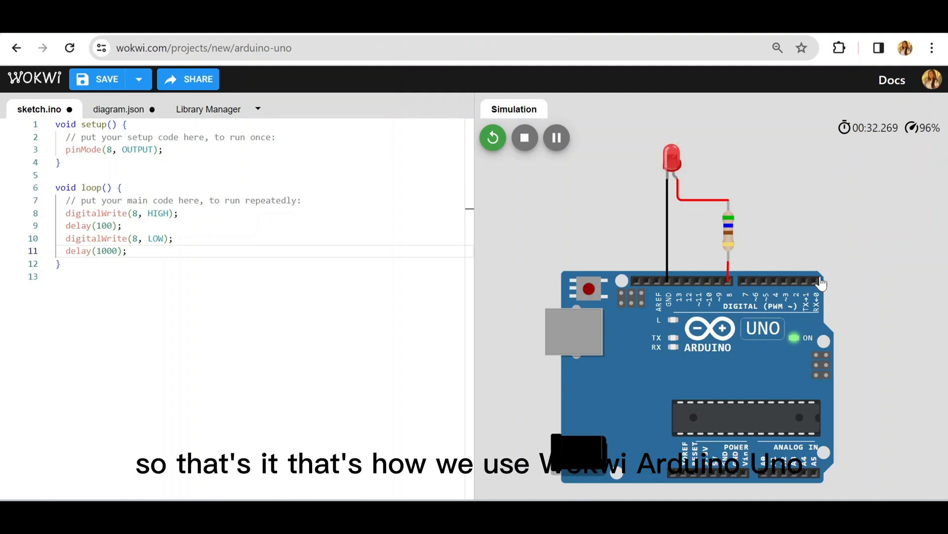
pyautogui.click(526, 139)
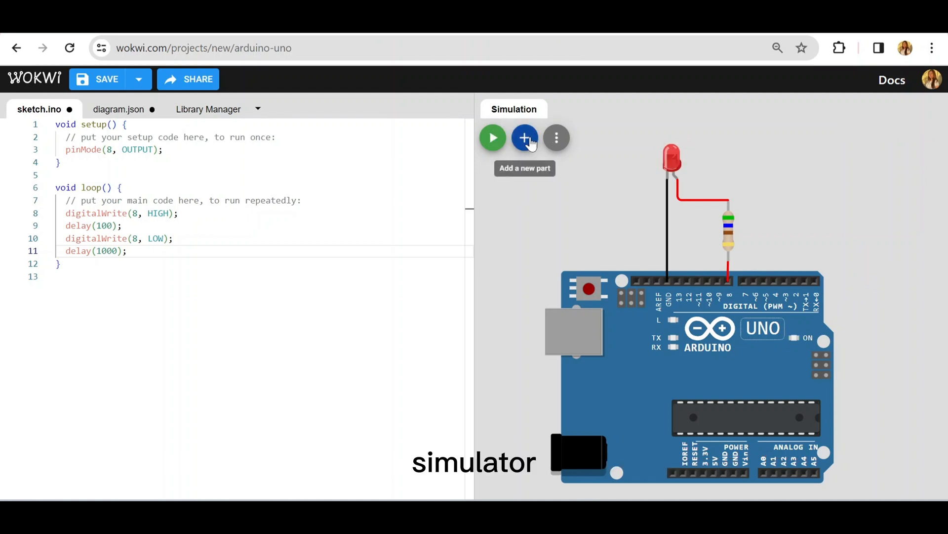